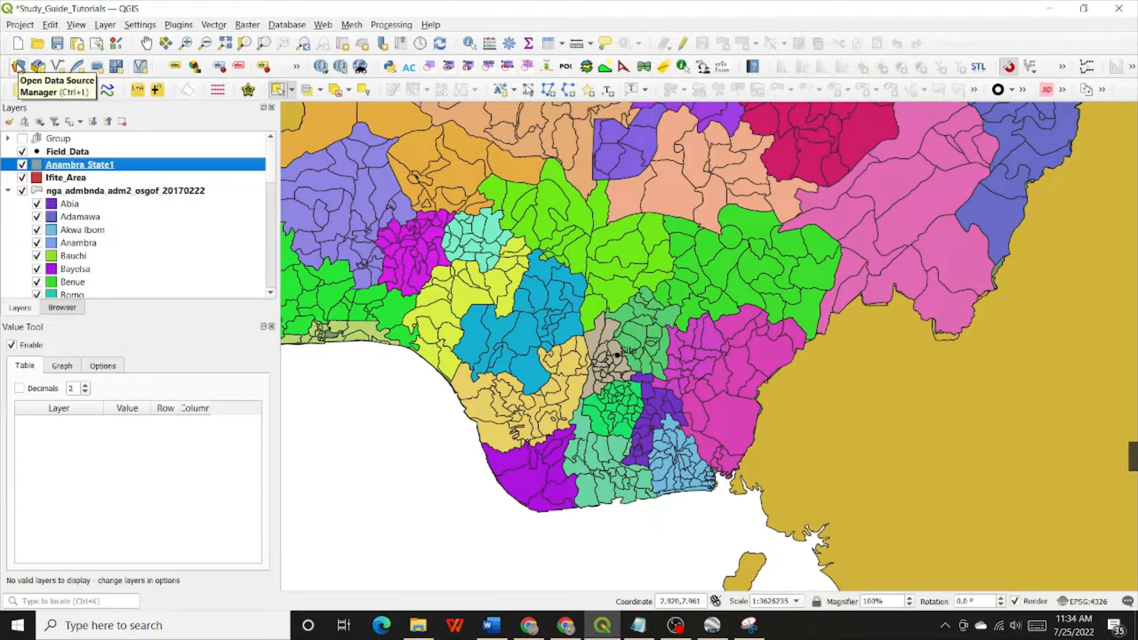
Start adding a raster data source and browse to the Raster folder inside the Map_Production project folder
left_click(18, 65)
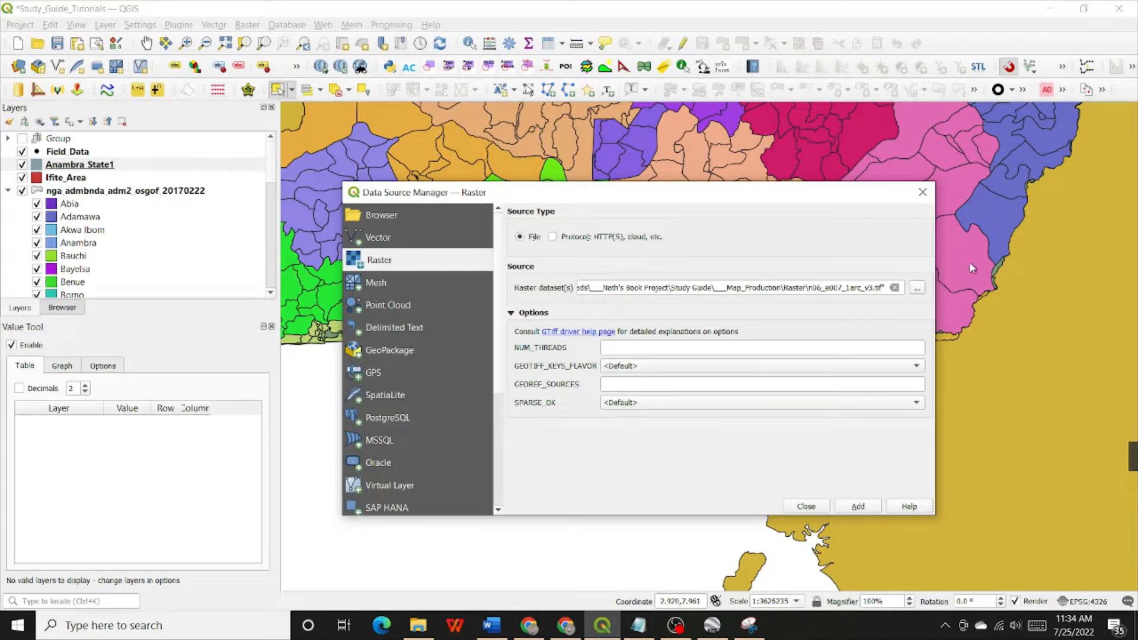
left_click(918, 289)
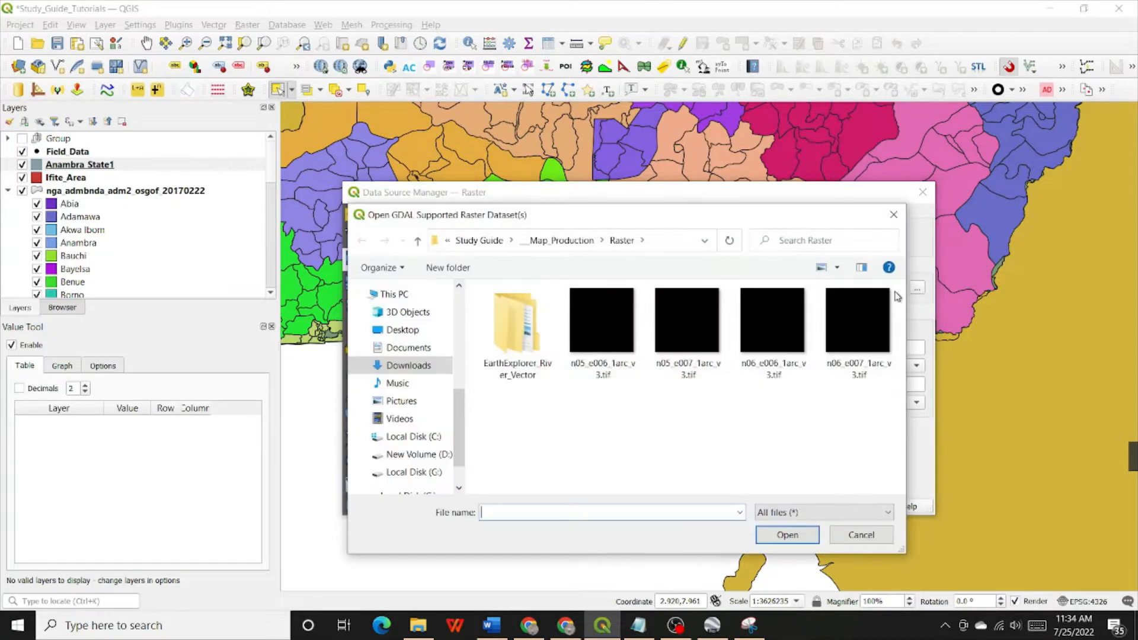
left_click(417, 241)
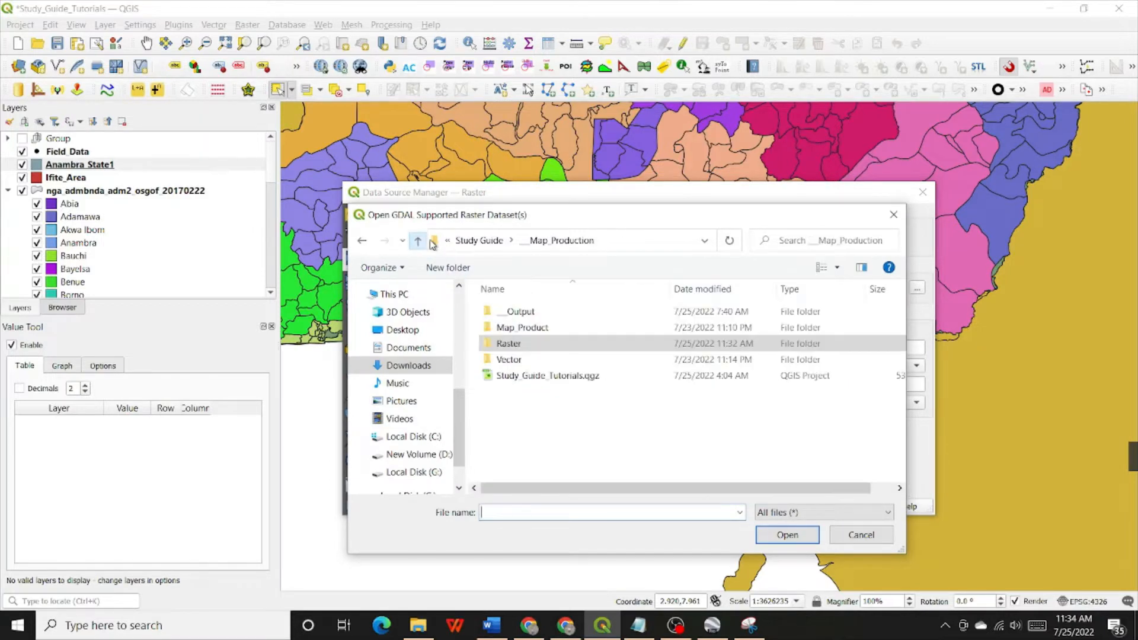
double_click(508, 343)
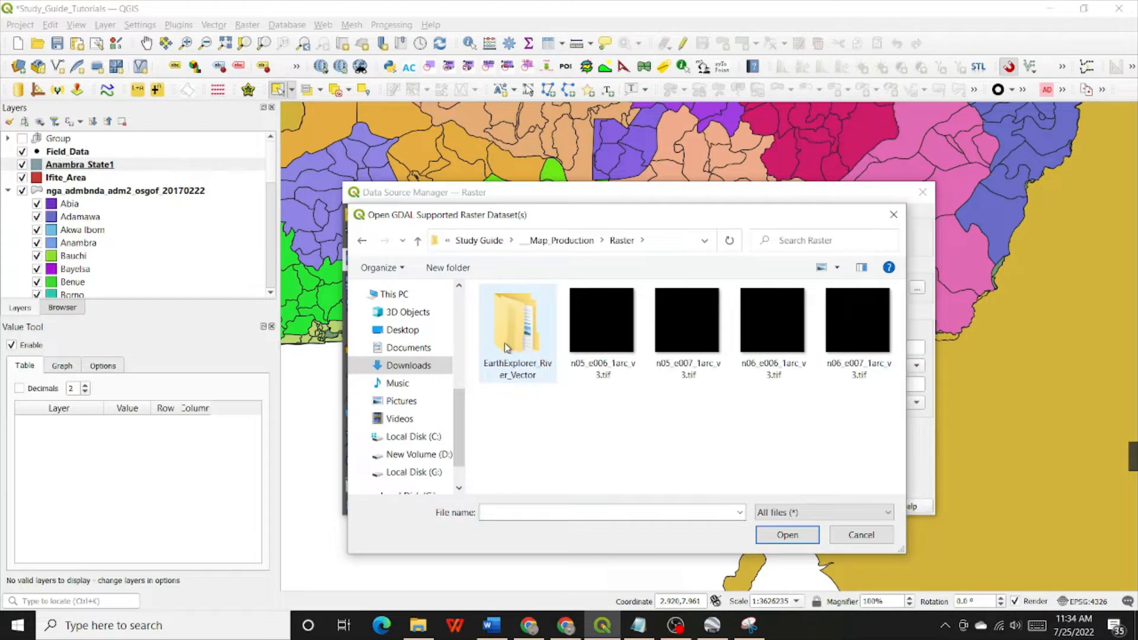
left_click(615, 333)
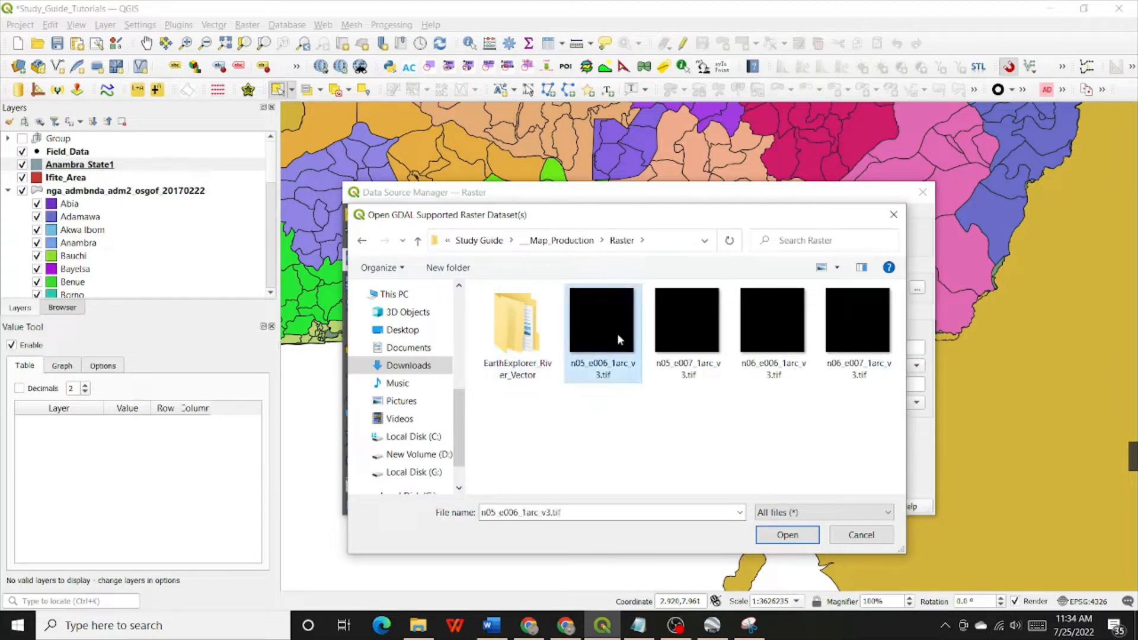
left_click(679, 326)
left_click(796, 348)
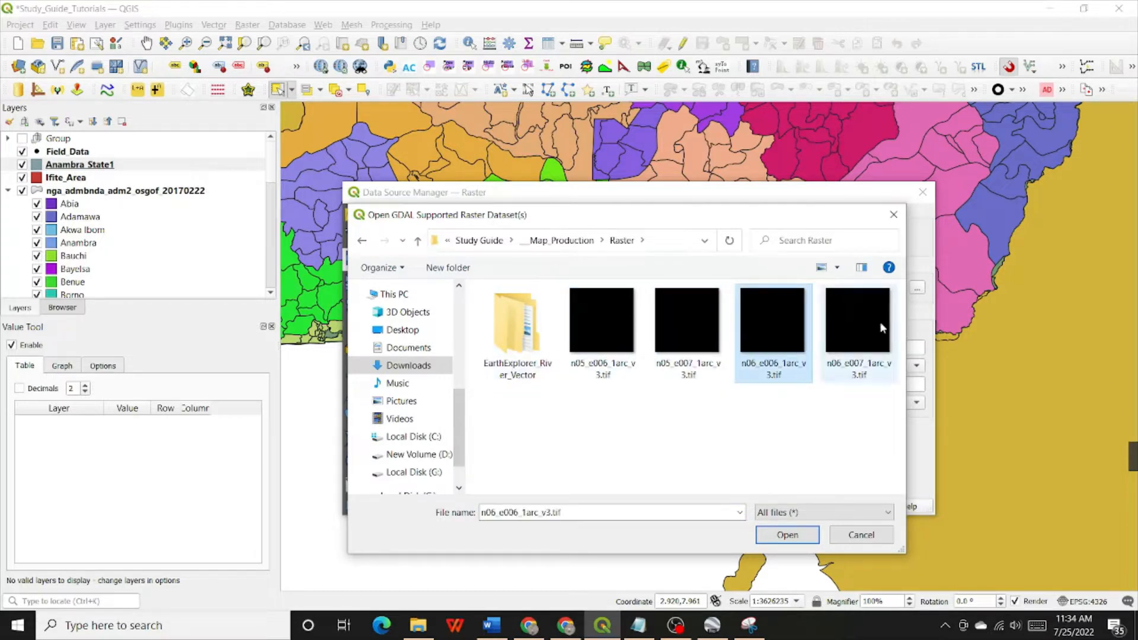
left_click(591, 336)
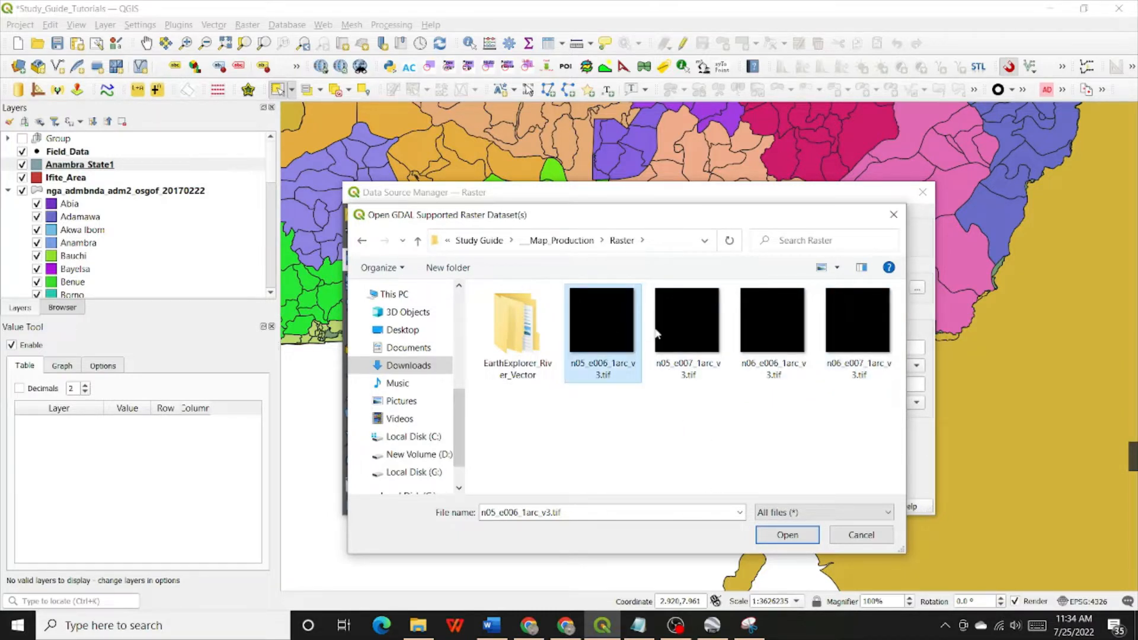
left_click(699, 314)
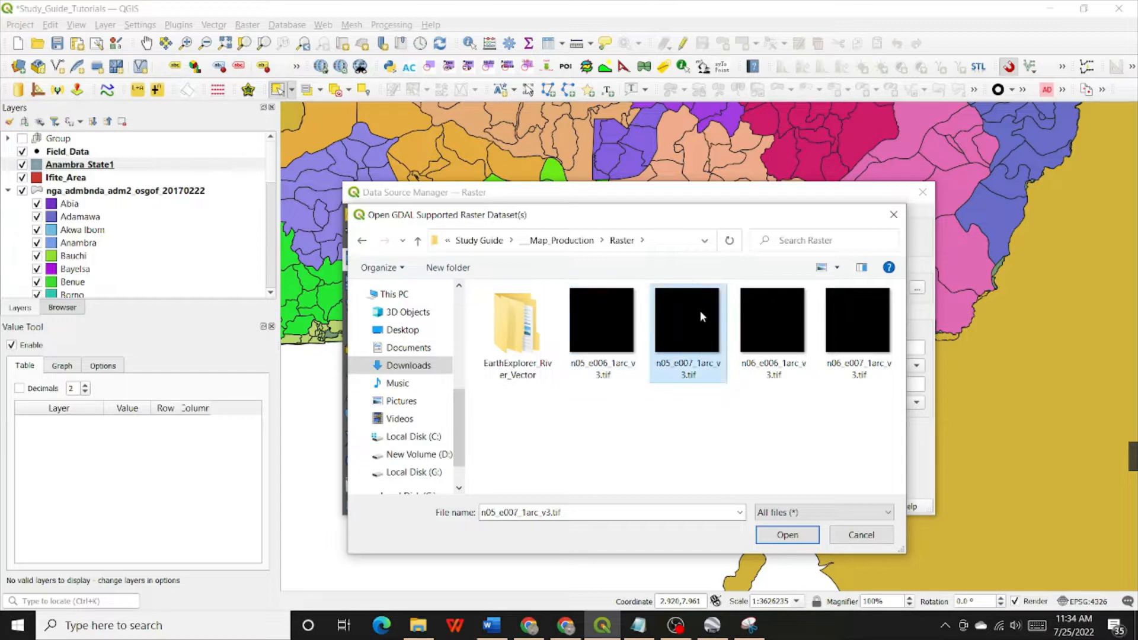
left_click(773, 320)
left_click(853, 325)
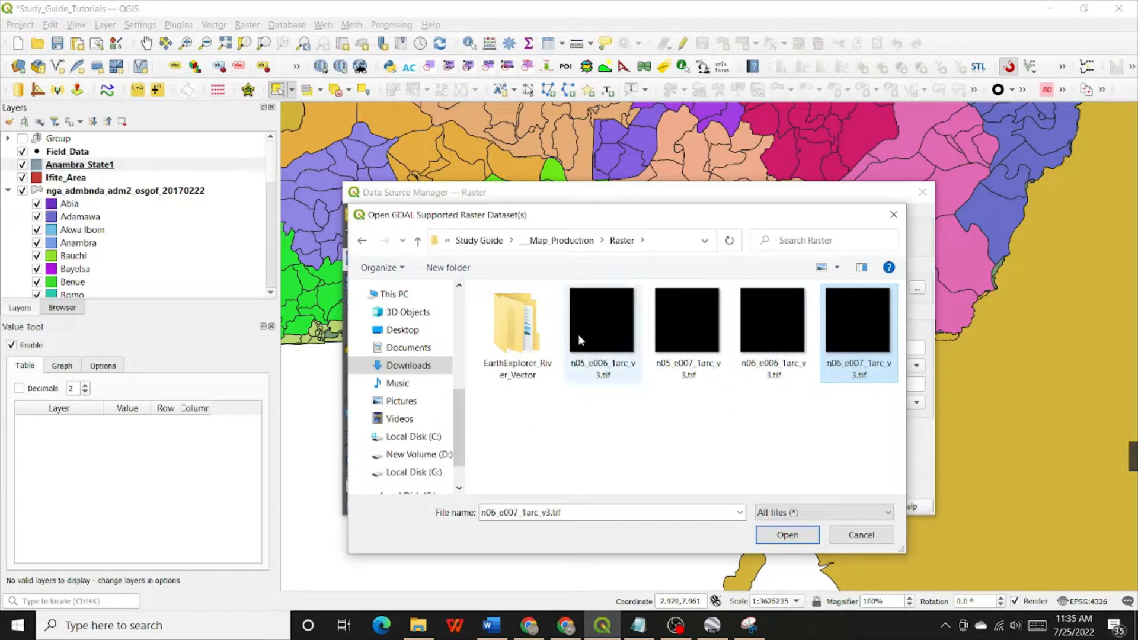
left_click(608, 314)
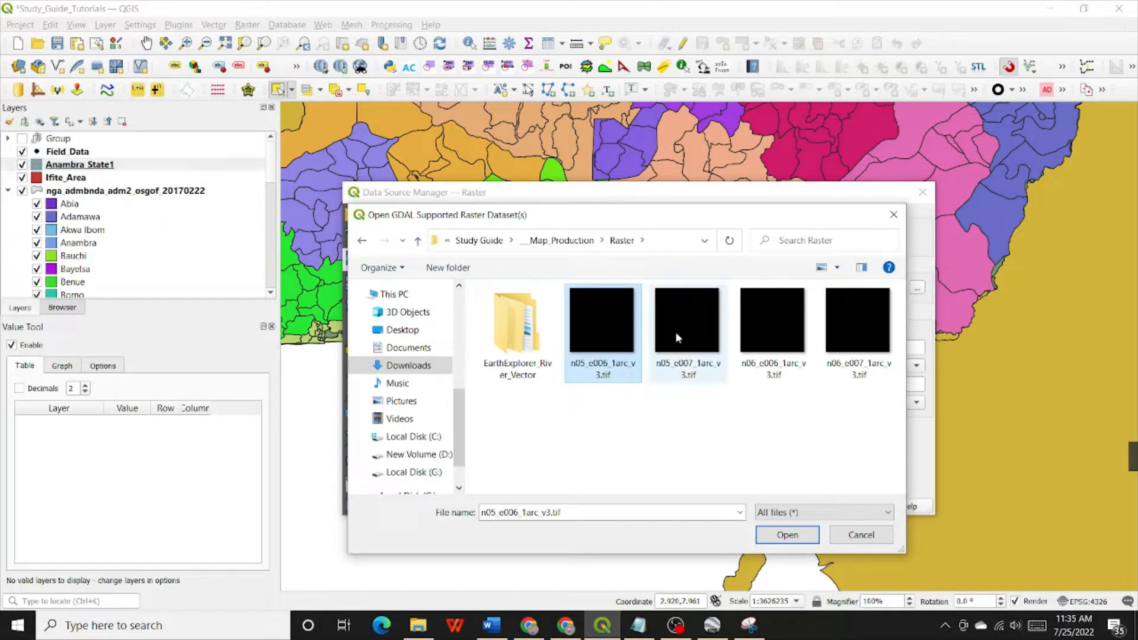
left_click(693, 325, "ctrl")
left_click(751, 333, "ctrl")
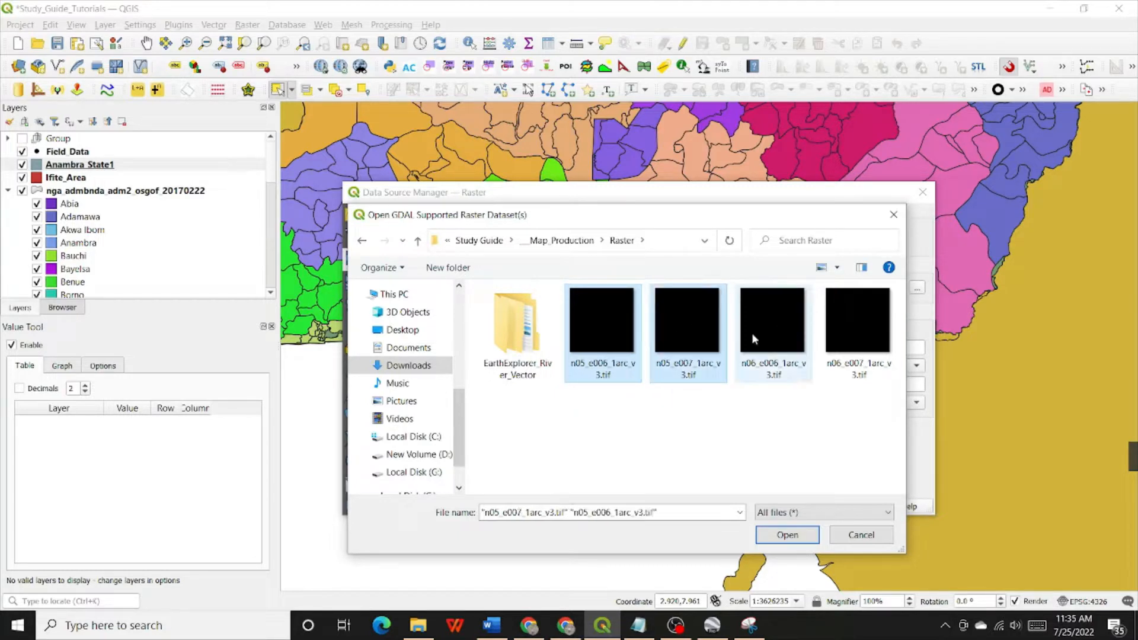
left_click(859, 321, "ctrl")
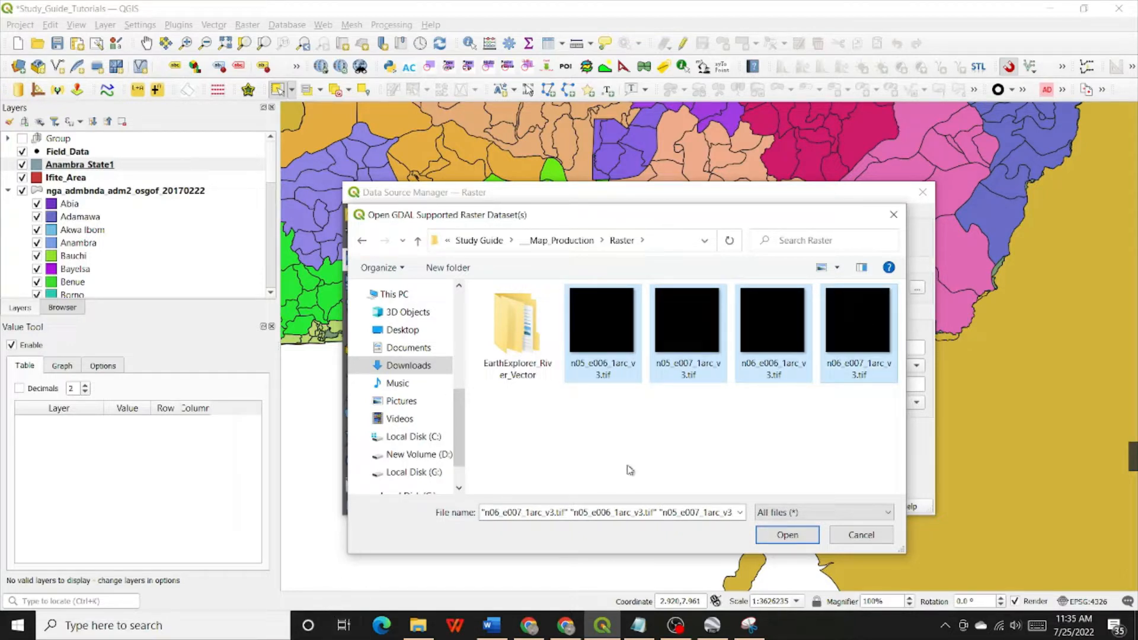
left_click(634, 450)
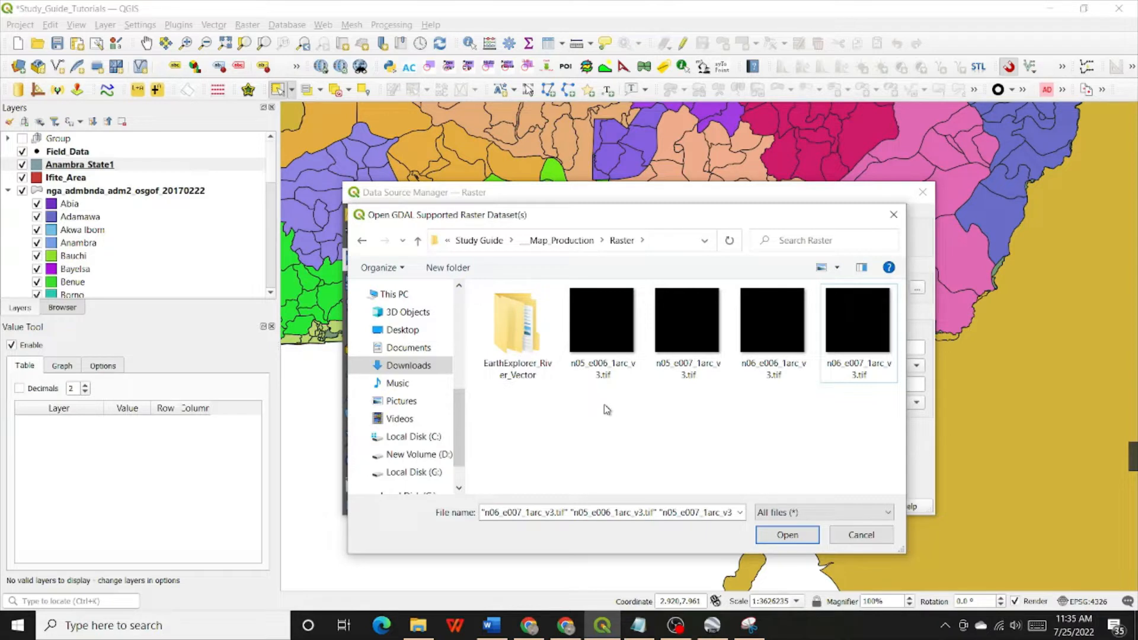
Add the raster tiles n05_e006_1arc_v3, n05_e007_1arc_v3, n06_e006_1arc_v3 and n06_e007_1arc_v3 to the map together
left_click(606, 321)
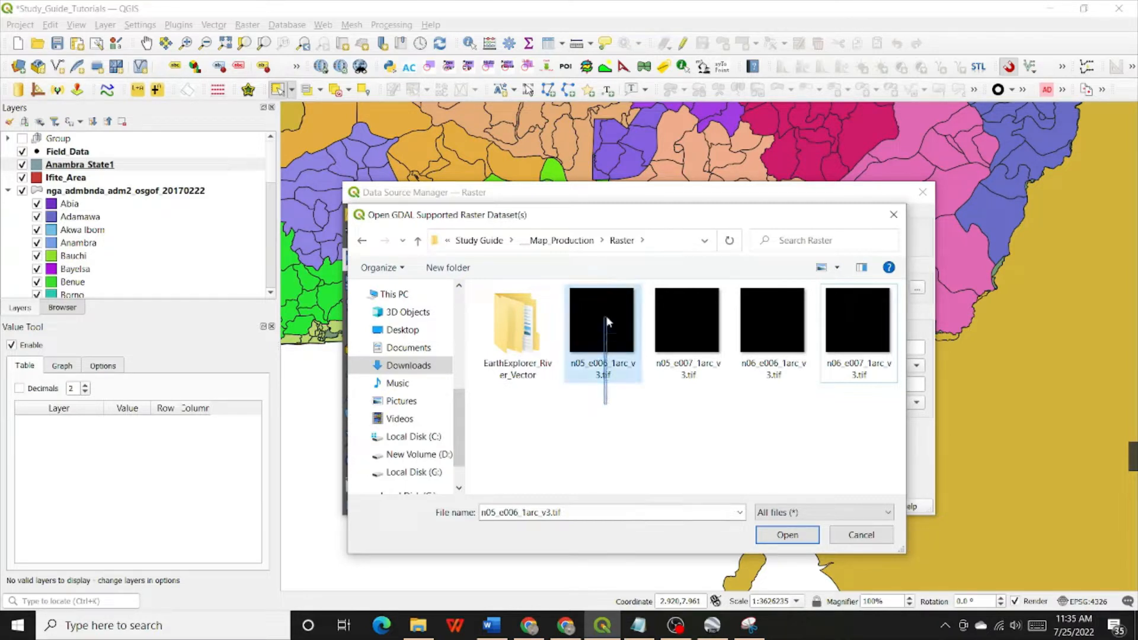
left_click_drag(606, 320, 856, 314)
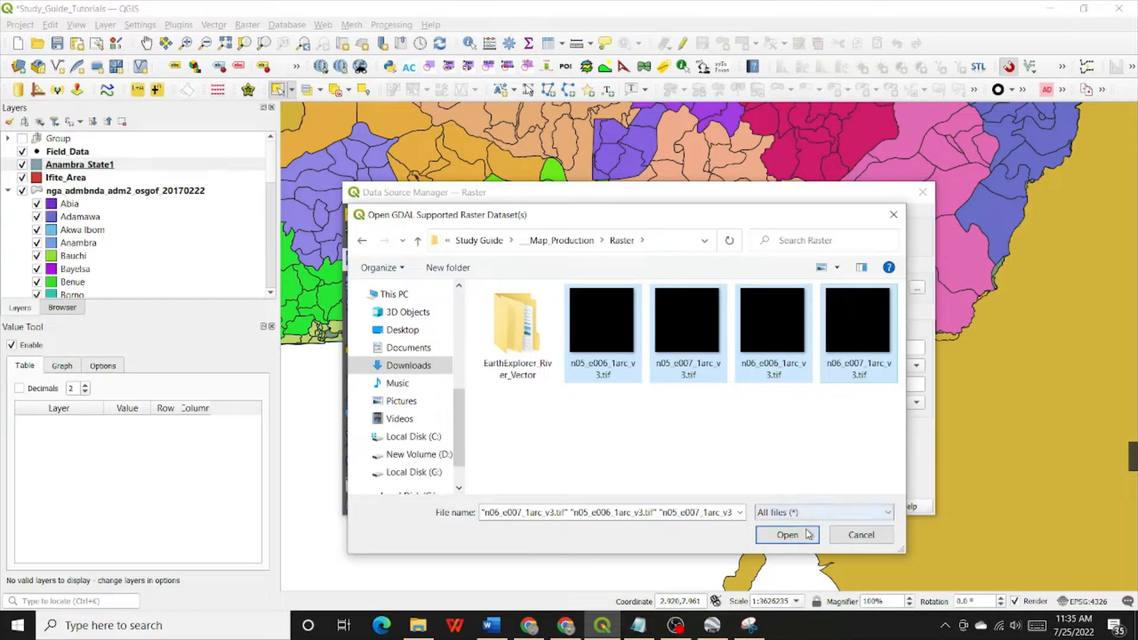
left_click(787, 535)
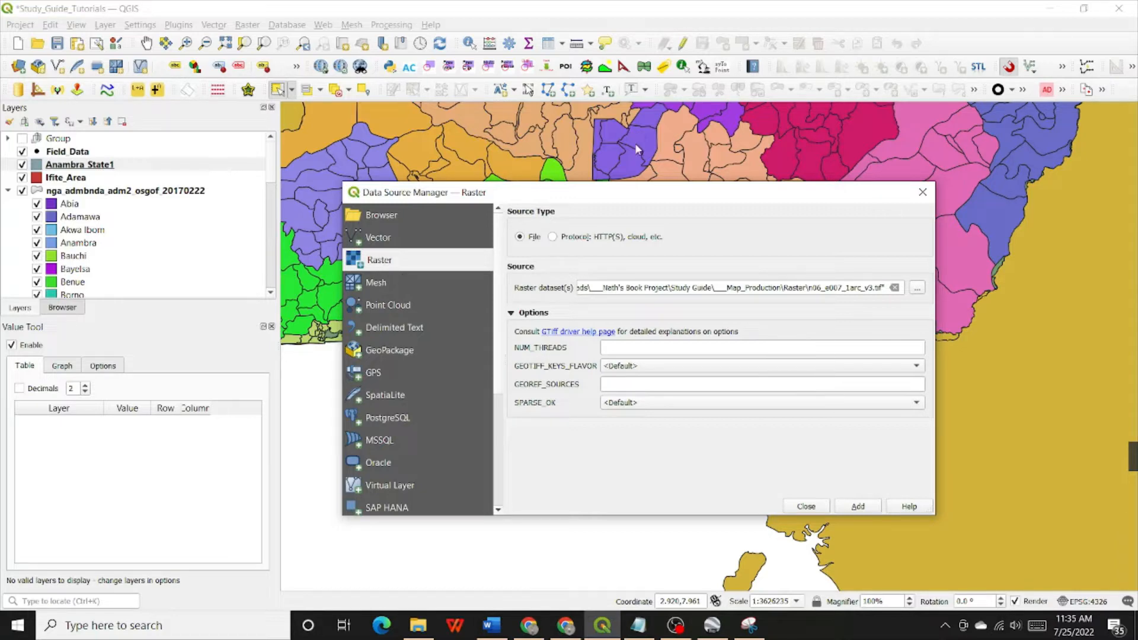
left_click_drag(660, 193, 680, 159)
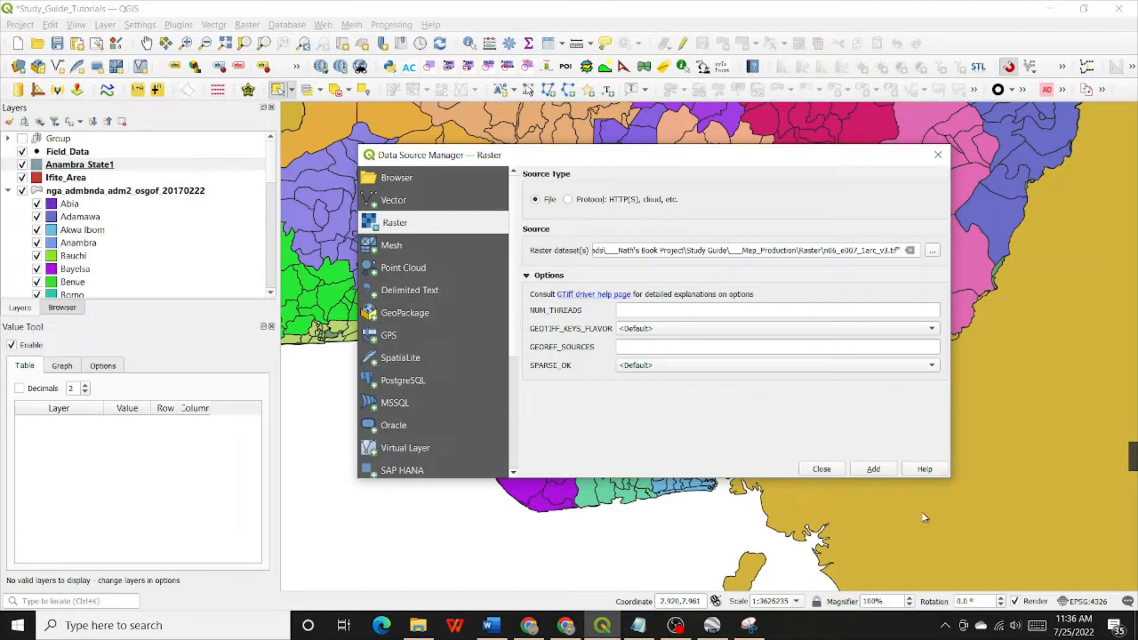
left_click(873, 470)
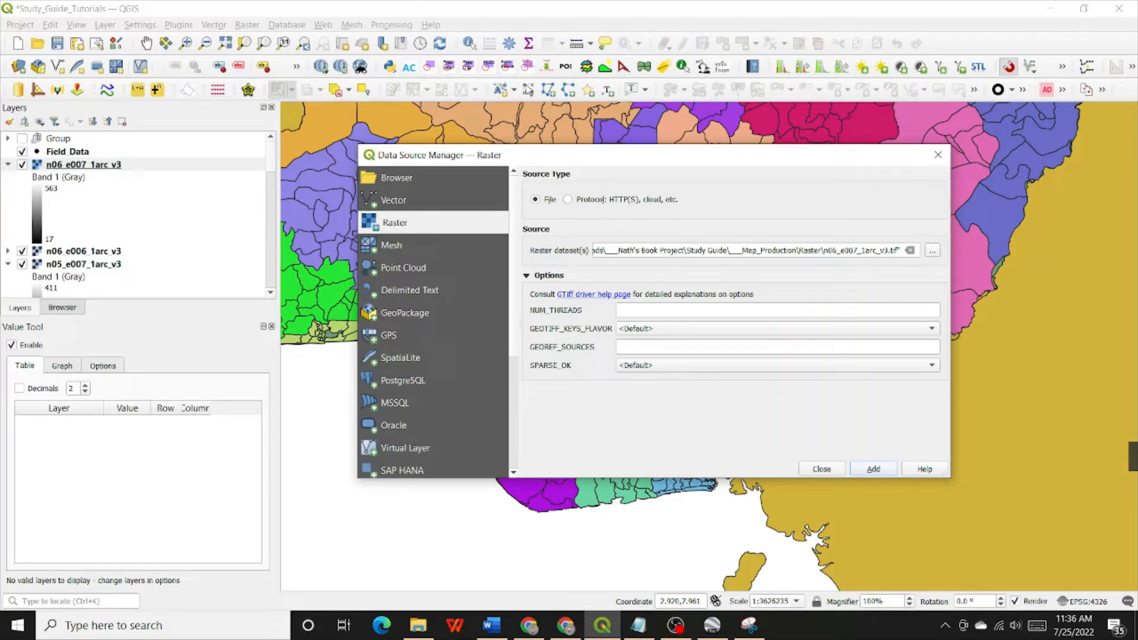
left_click(822, 469)
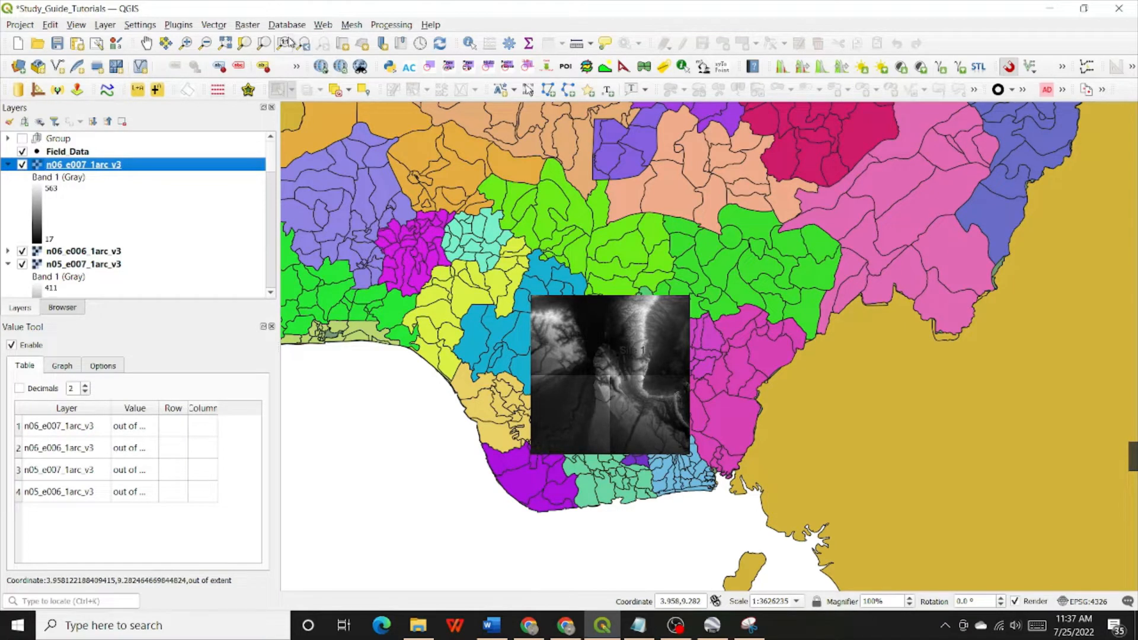
Move the Anambra_State1 layer above all four elevation rasters, directly below Field_Data in the layer order
left_click(187, 45)
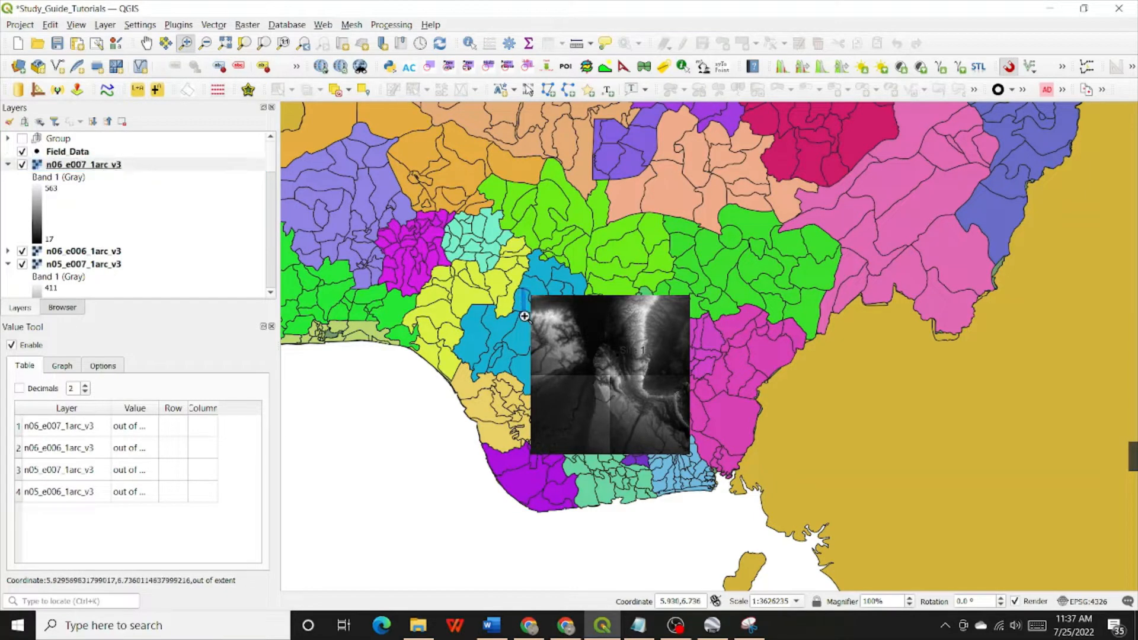
left_click_drag(524, 316, 700, 463)
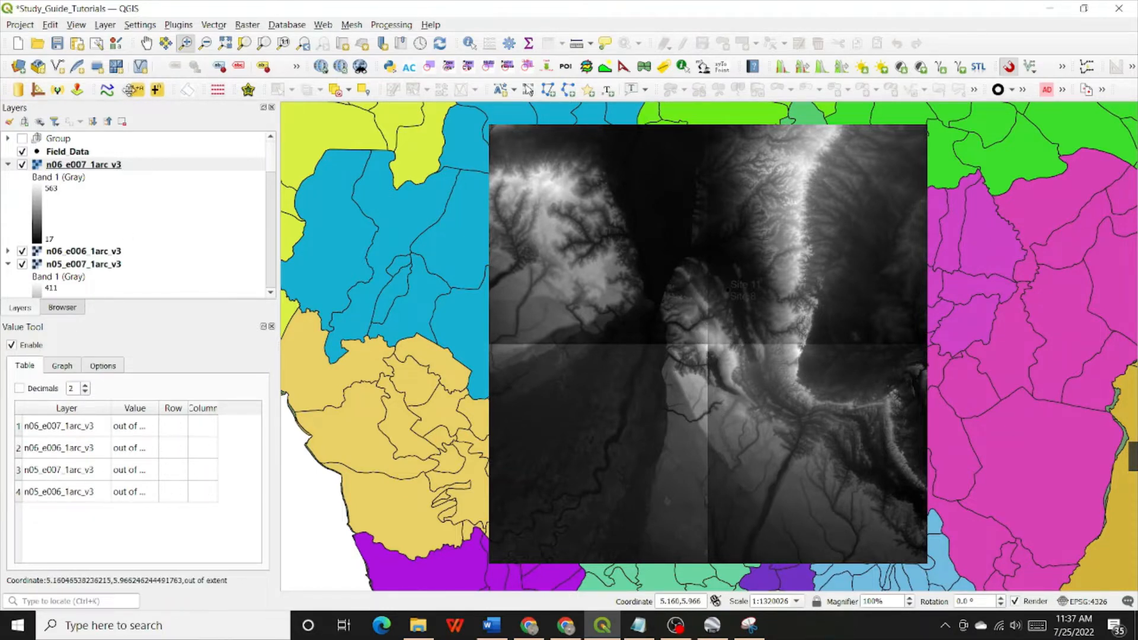
left_click(53, 168)
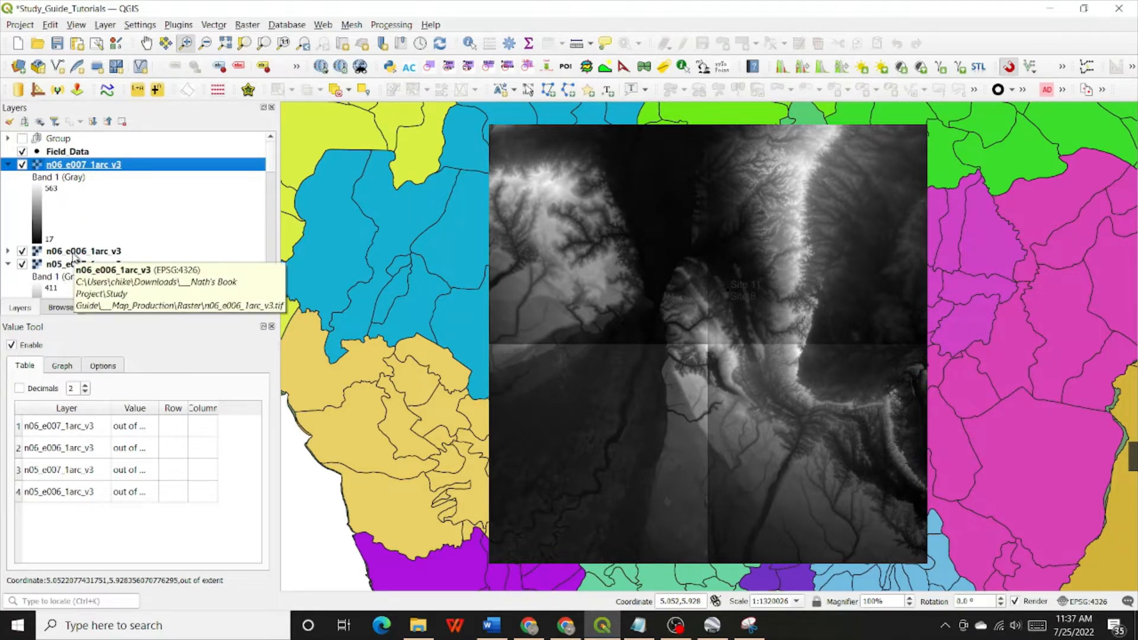
scroll(73, 260, "down", 2)
scroll(75, 264, "down", 1)
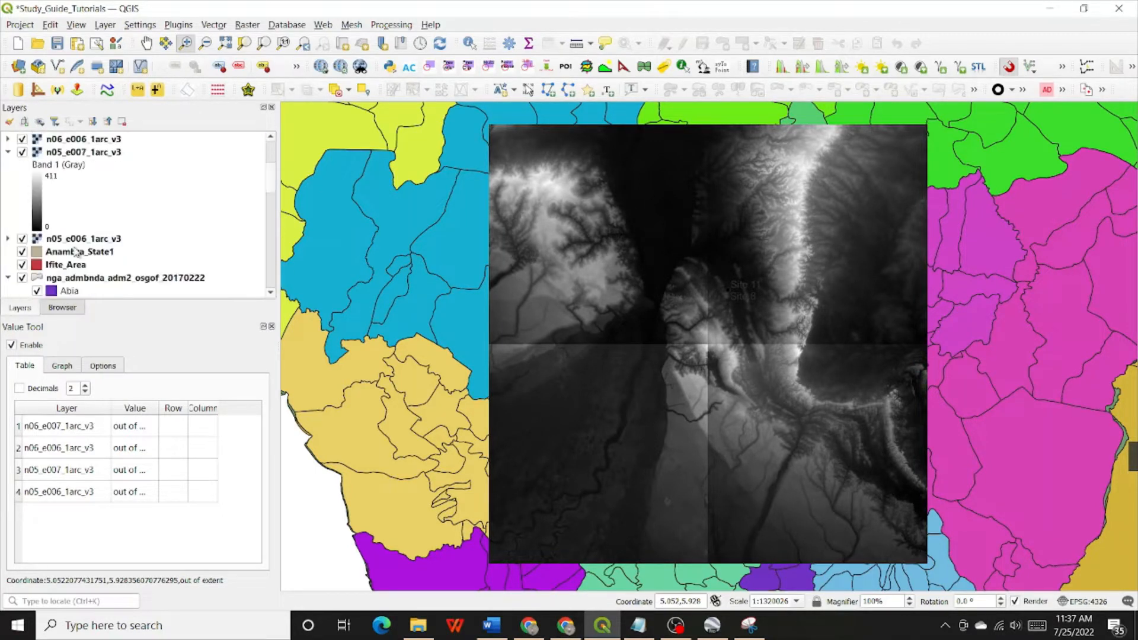
left_click(77, 255)
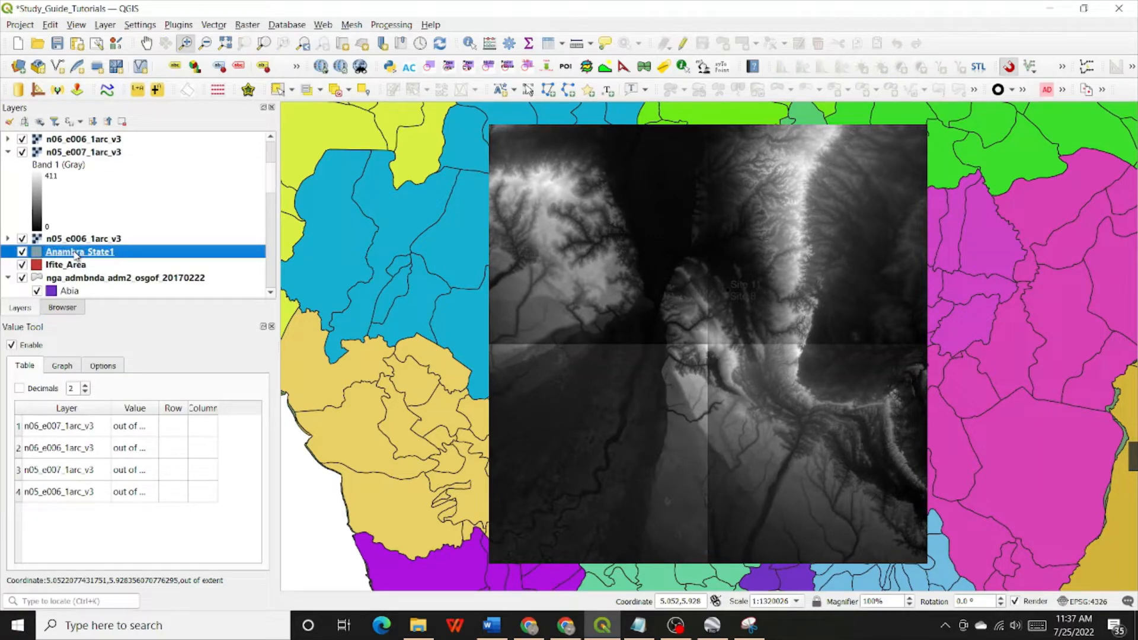
mouse_move(76, 255)
left_mouse_down()
mouse_move(104, 119)
mouse_move(118, 157)
mouse_move(109, 166)
left_mouse_up()
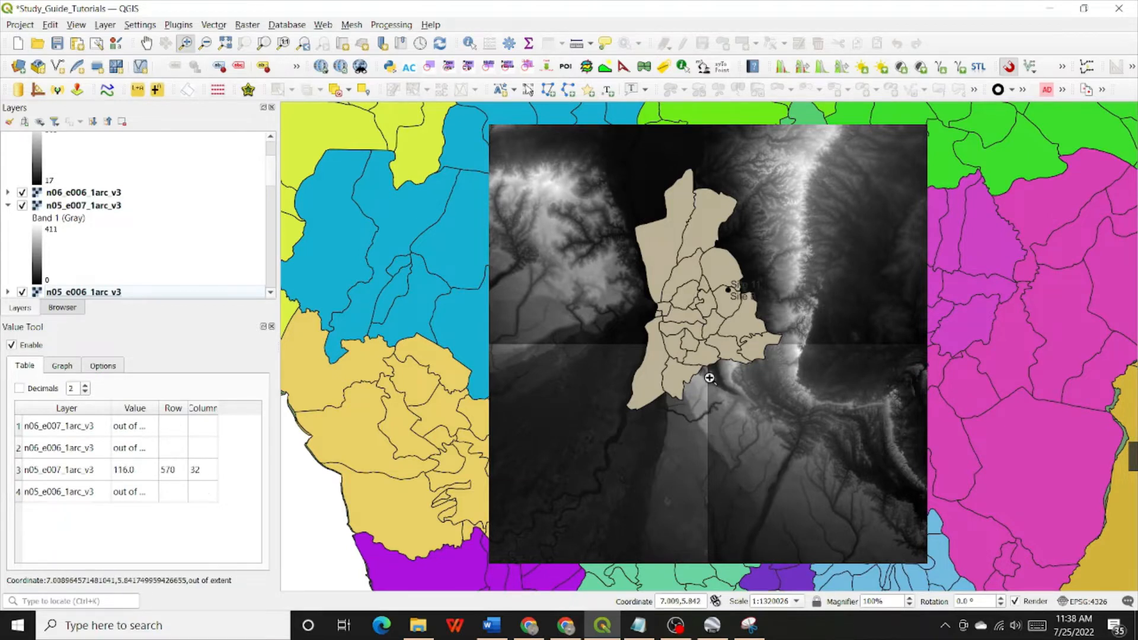
Examine the elevation range in the legend of each of the four raster tiles, expanding the n06_e006_1arc_v3 and n05_e006_1arc_v3 legends
scroll(122, 228, "up", 1)
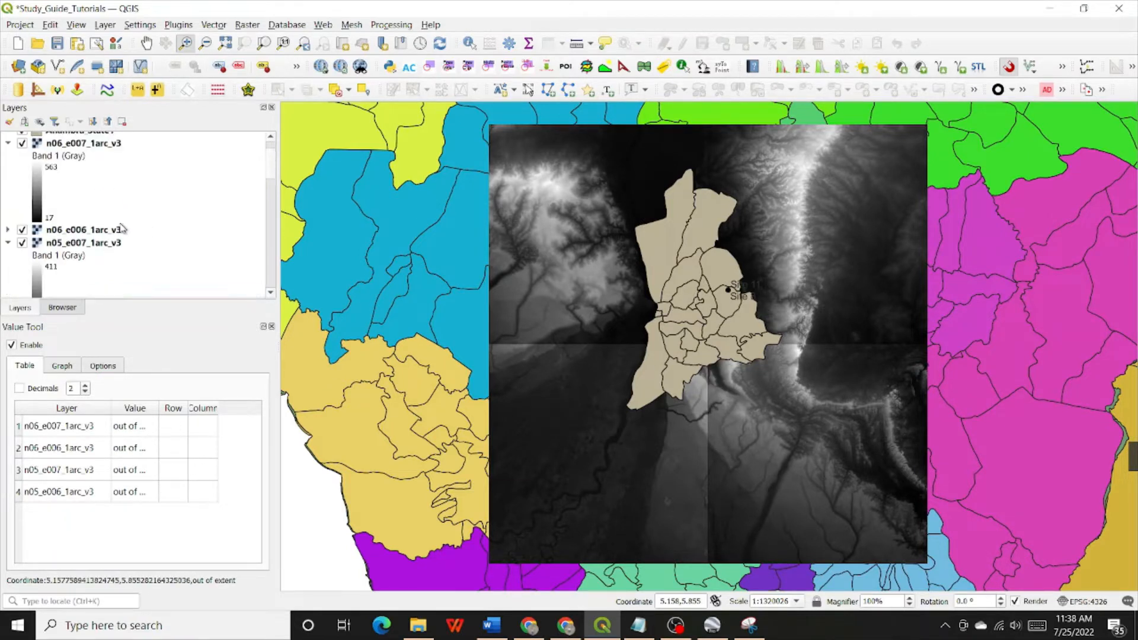
scroll(122, 228, "up", 1)
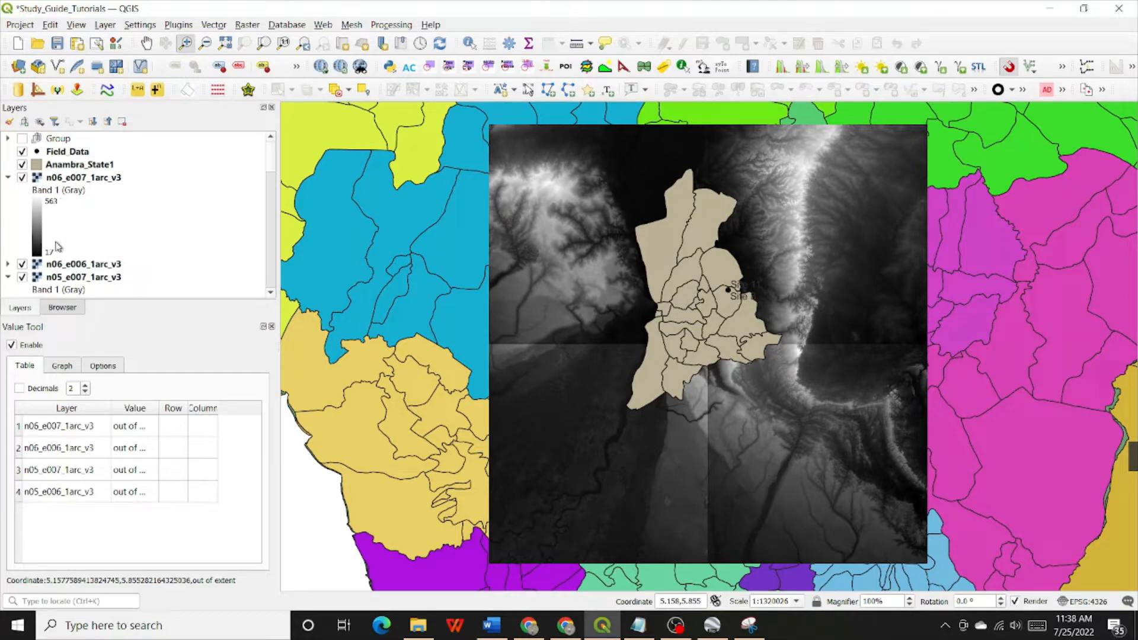
left_click(75, 179)
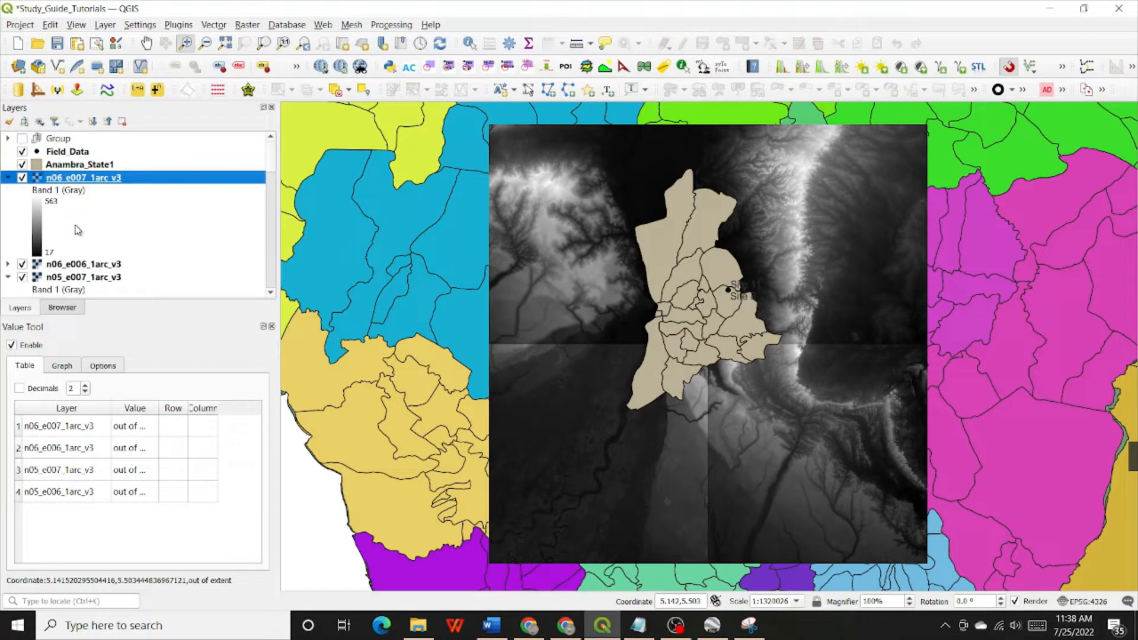
scroll(77, 231, "down", 1)
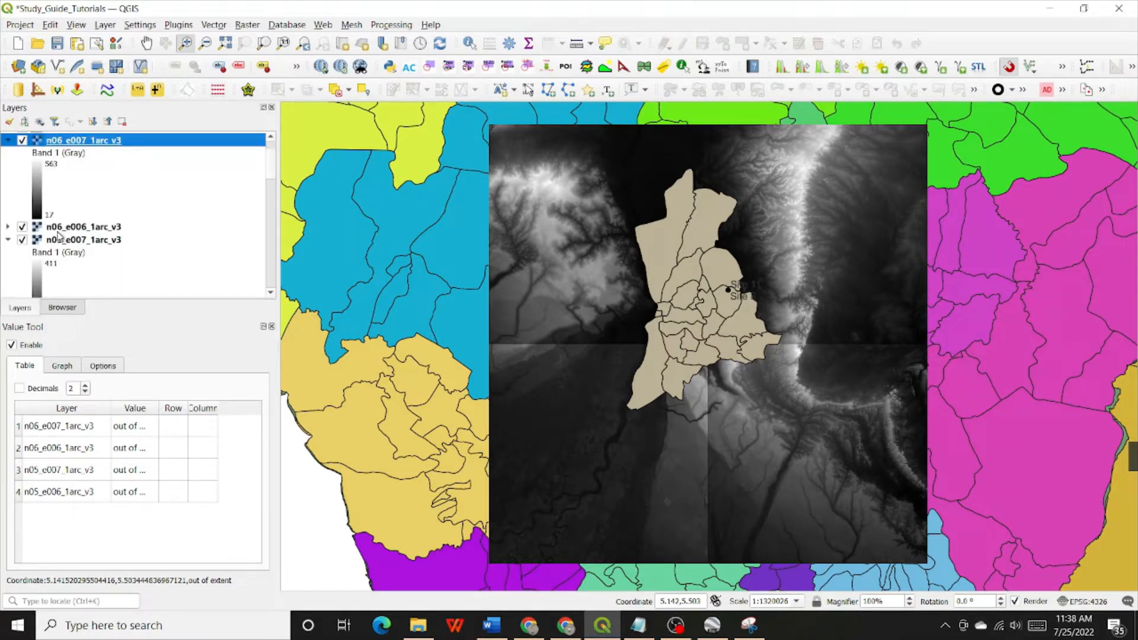
left_click(8, 227)
scroll(20, 231, "down", 2)
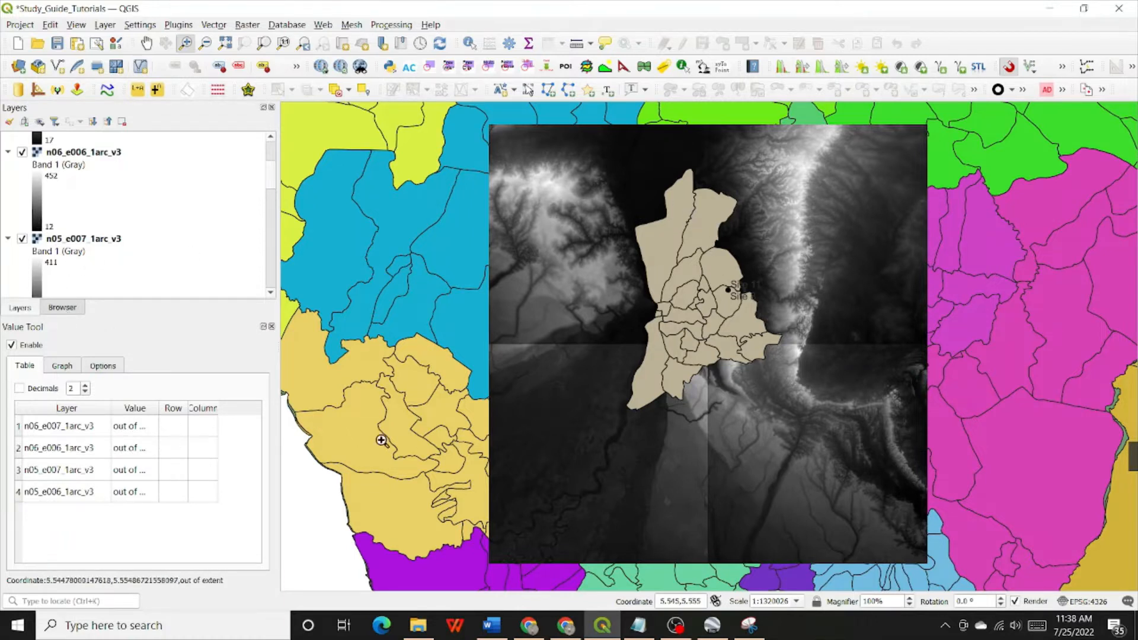
scroll(56, 263, "down", 3)
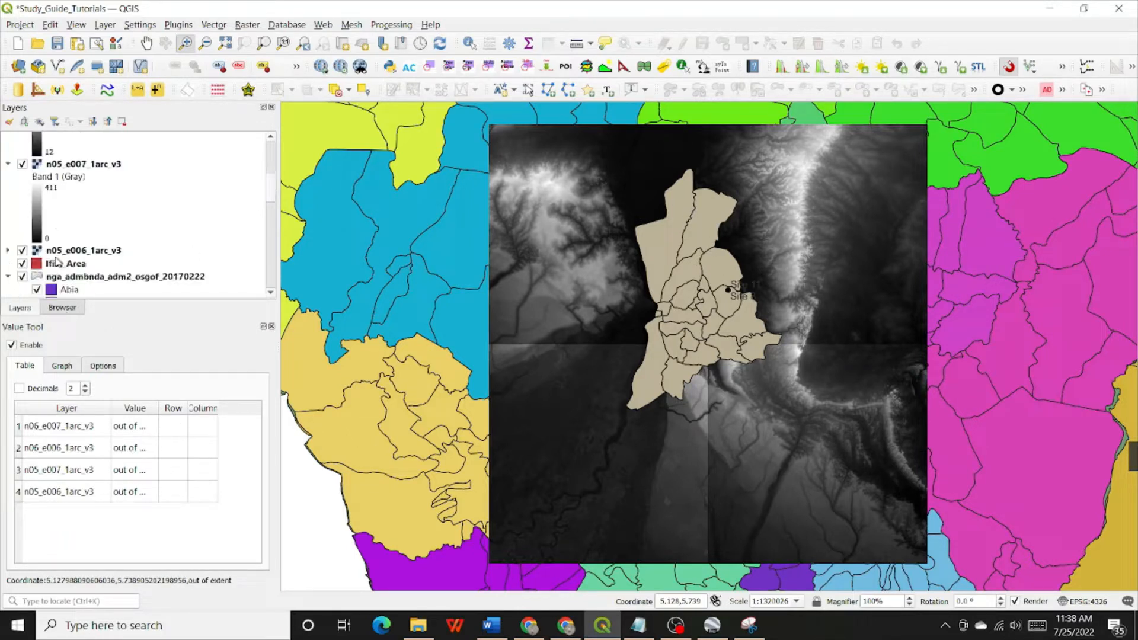
left_click(8, 213)
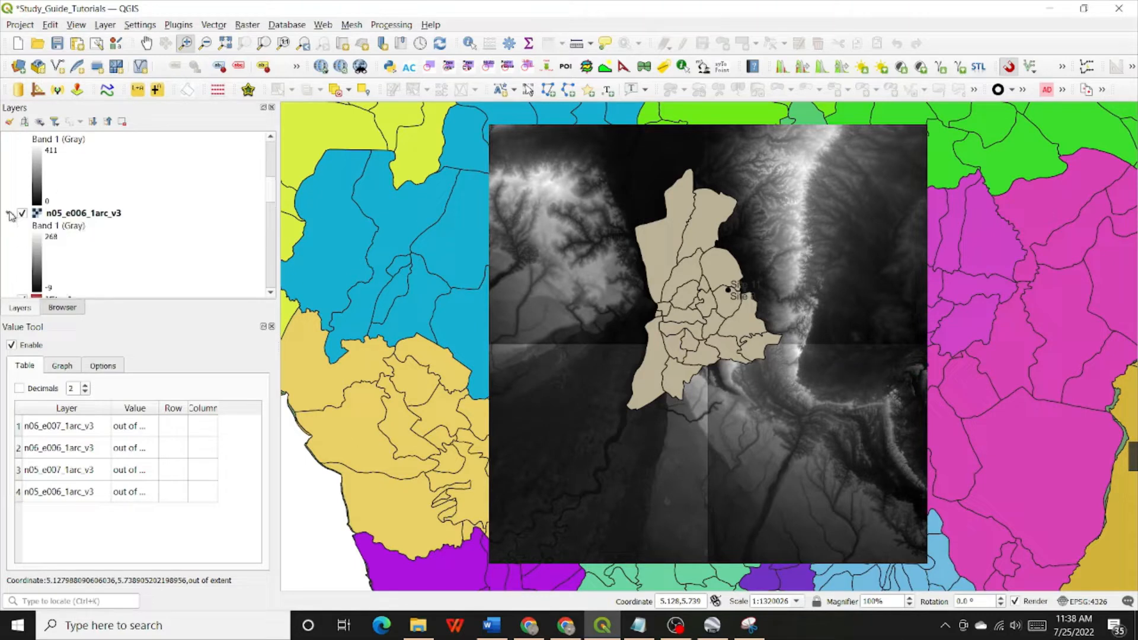
scroll(29, 250, "down", 1)
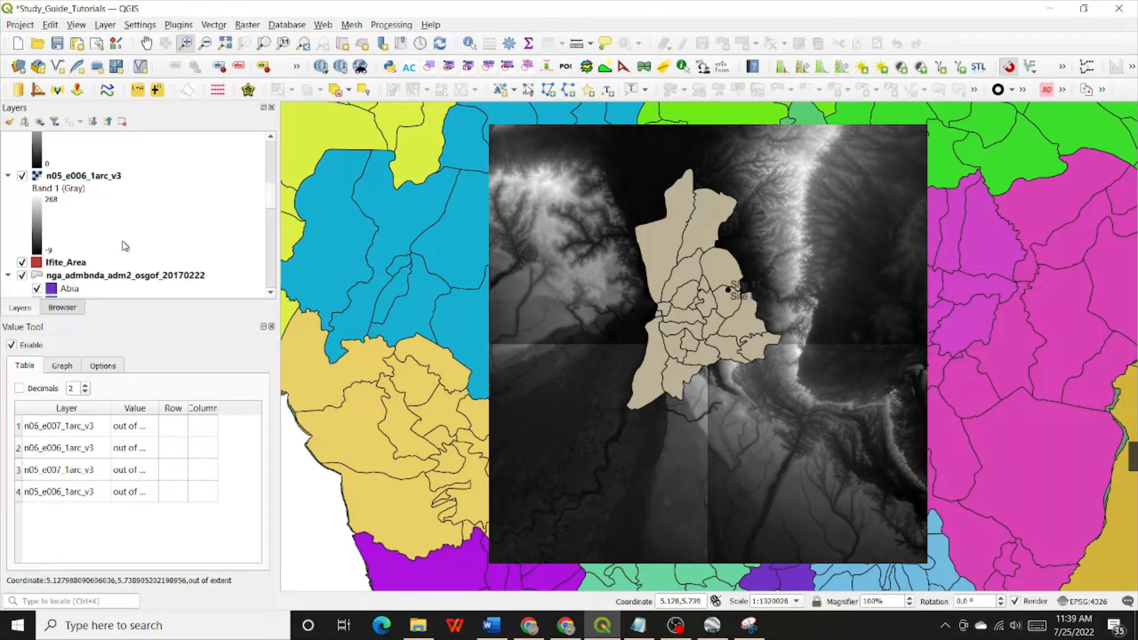
Collapse the legends of the four raster tiles n05_e006_1arc_v3, n05_e007_1arc_v3, n06_e006_1arc_v3 and n06_e007_1arc_v3 in the layer list
left_click(8, 176)
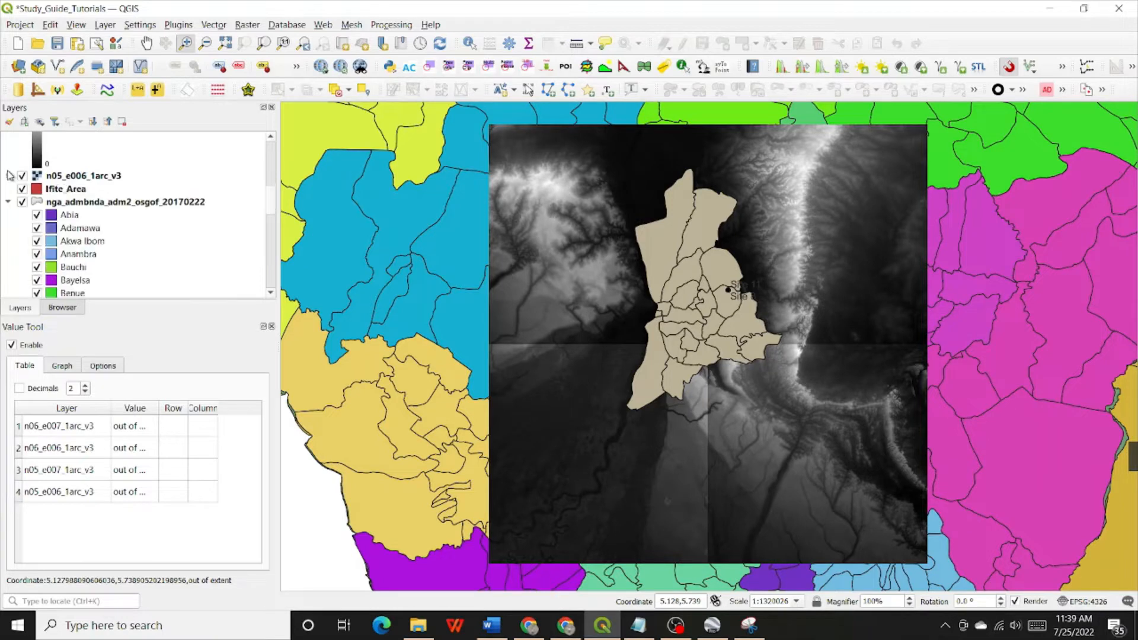
scroll(14, 173, "up", 2)
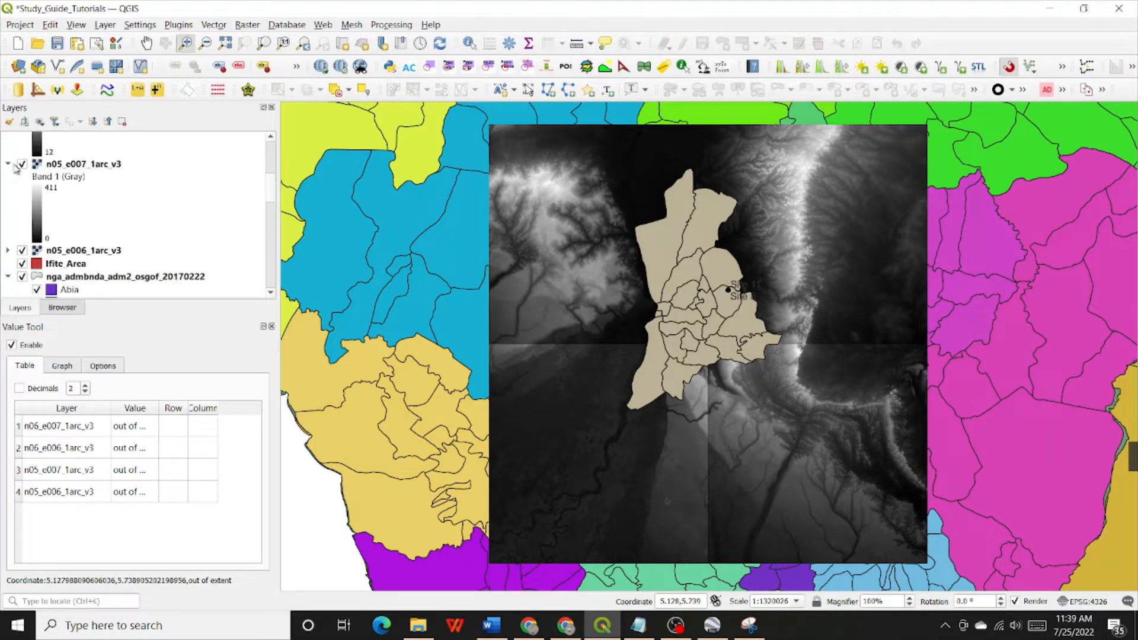
left_click(8, 164)
scroll(9, 161, "up", 2)
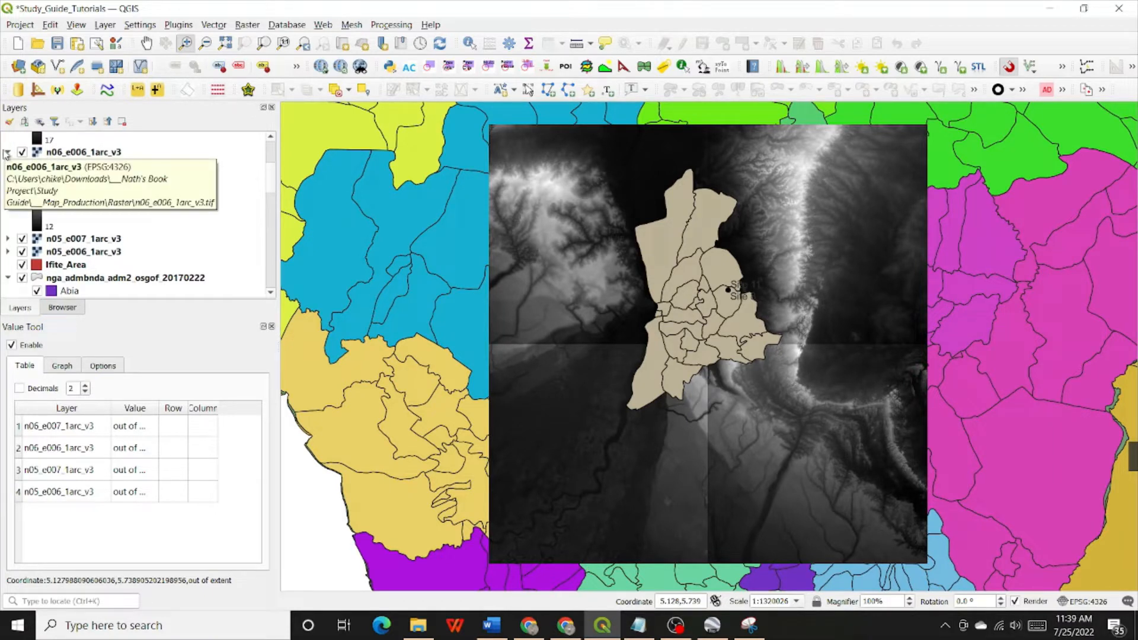
left_click(7, 153)
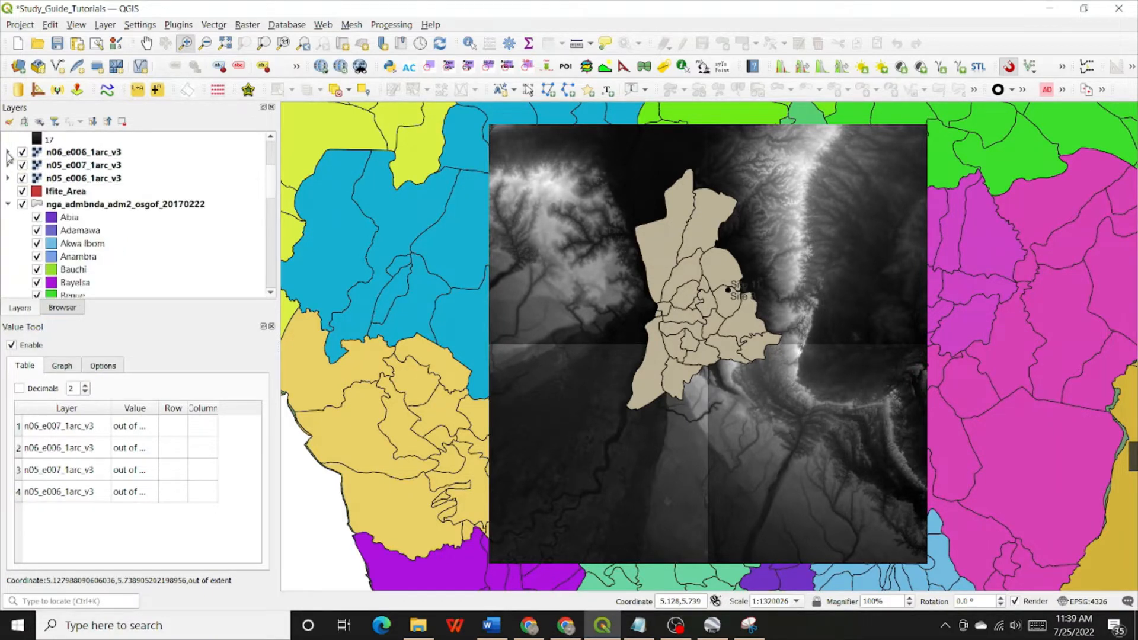
scroll(9, 156, "up", 3)
left_click(7, 140)
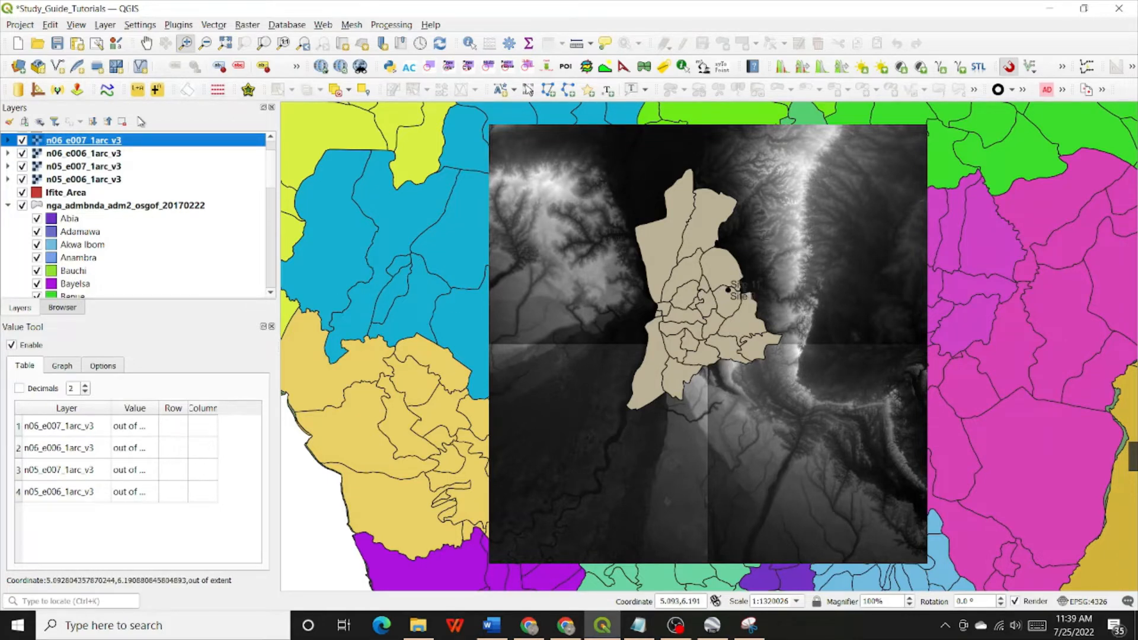
Open the symbology properties of the Anambra_State1 layer
scroll(83, 181, "up", 2)
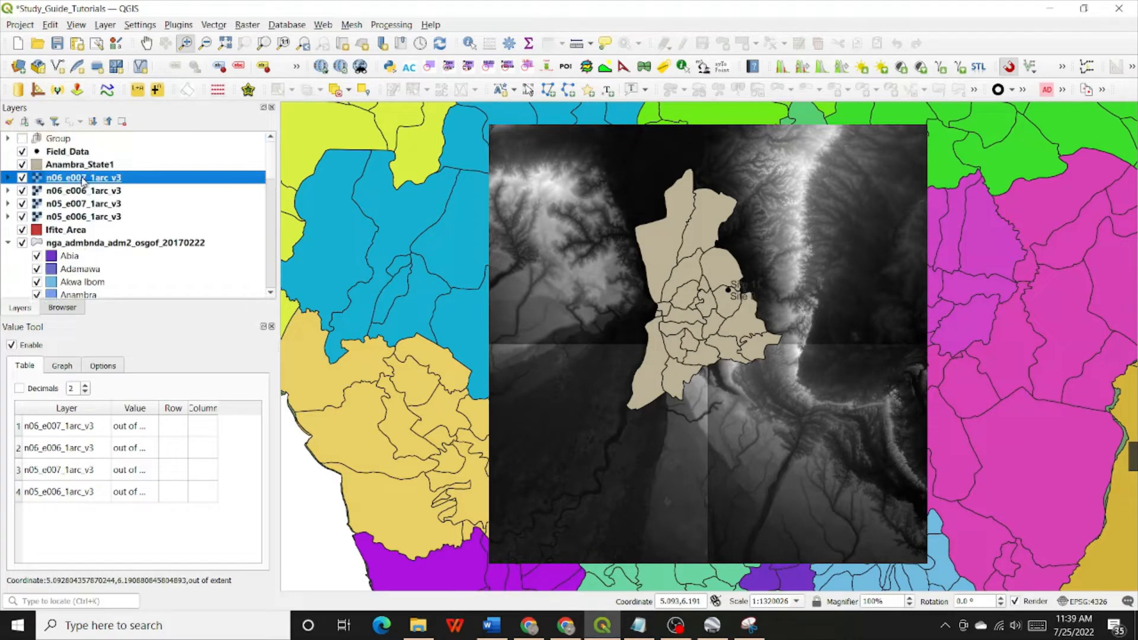
left_click(62, 166)
right_click(62, 168)
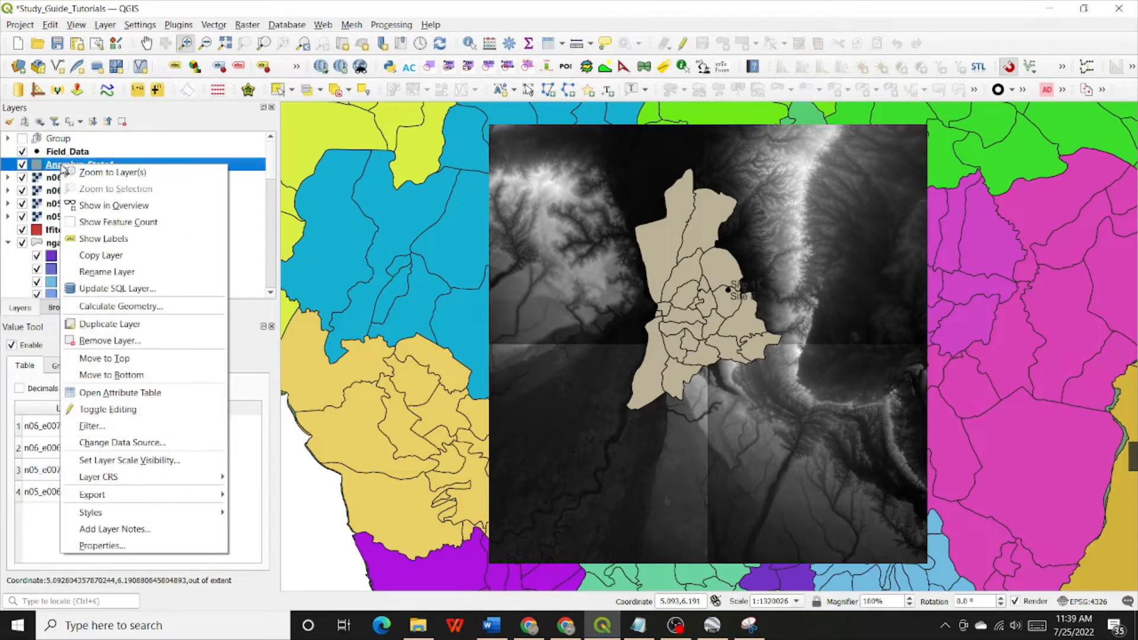
left_click(100, 545)
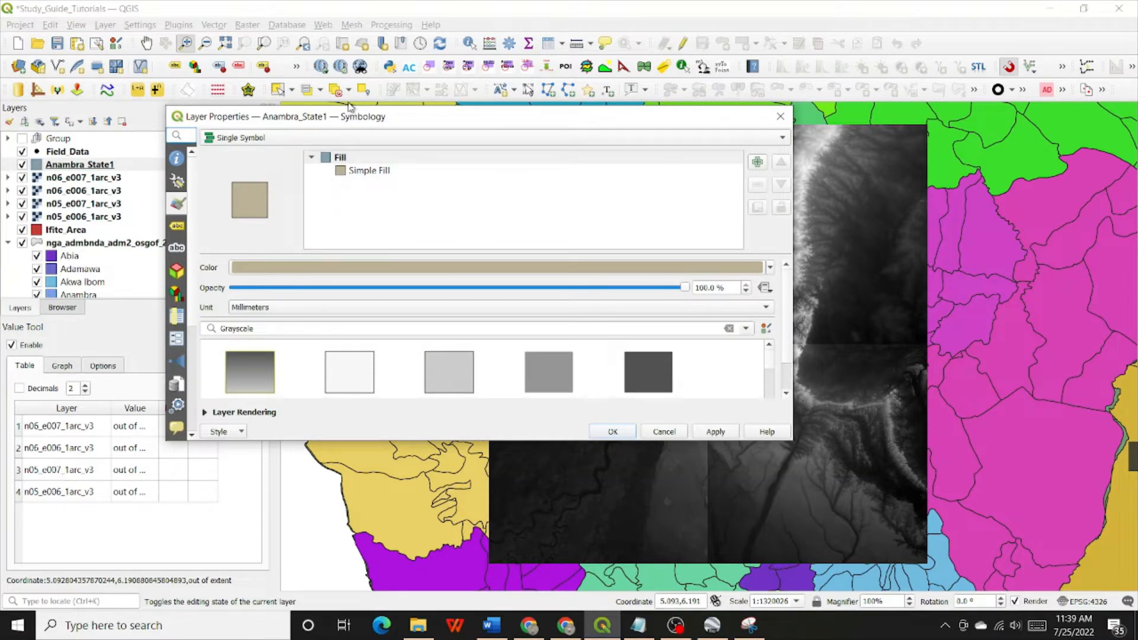
left_click_drag(353, 115, 252, 96)
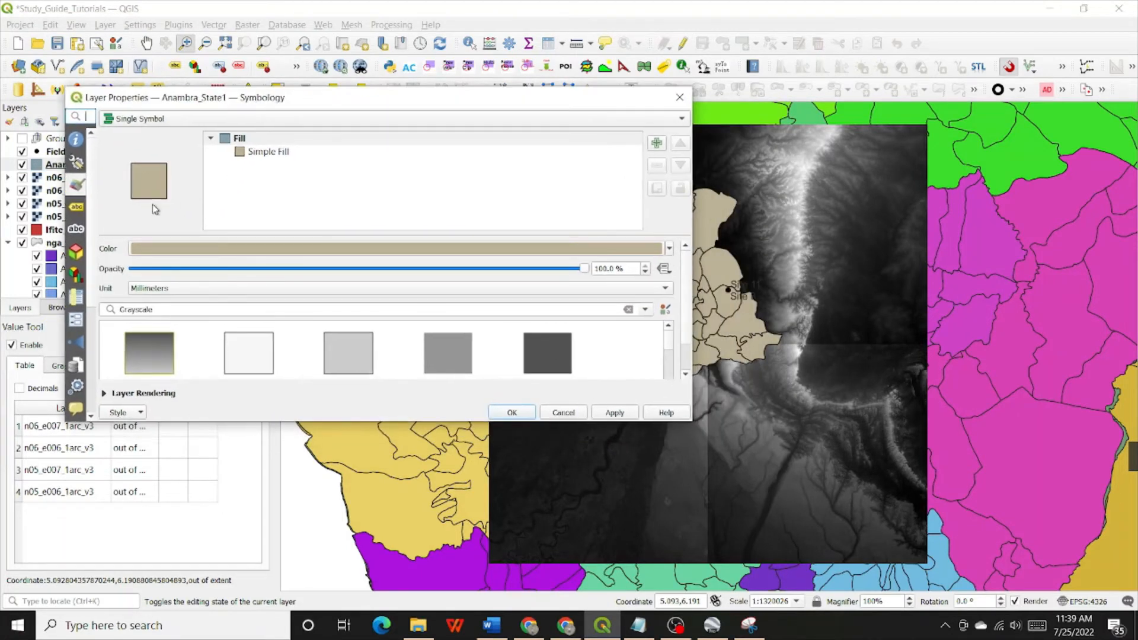
left_click(78, 205)
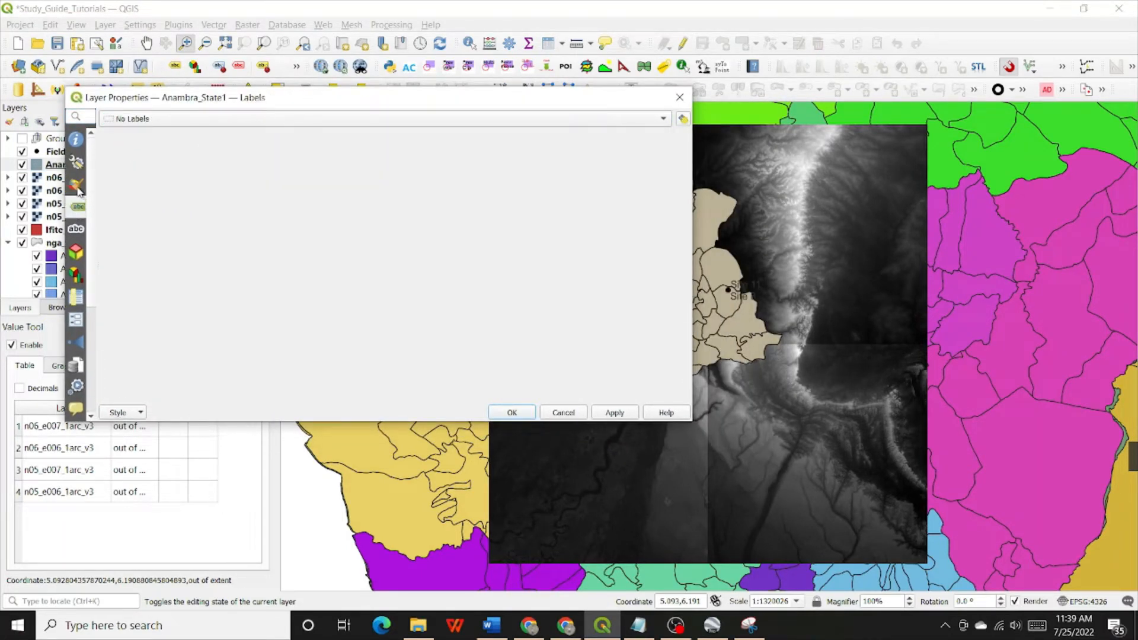
left_click(77, 187)
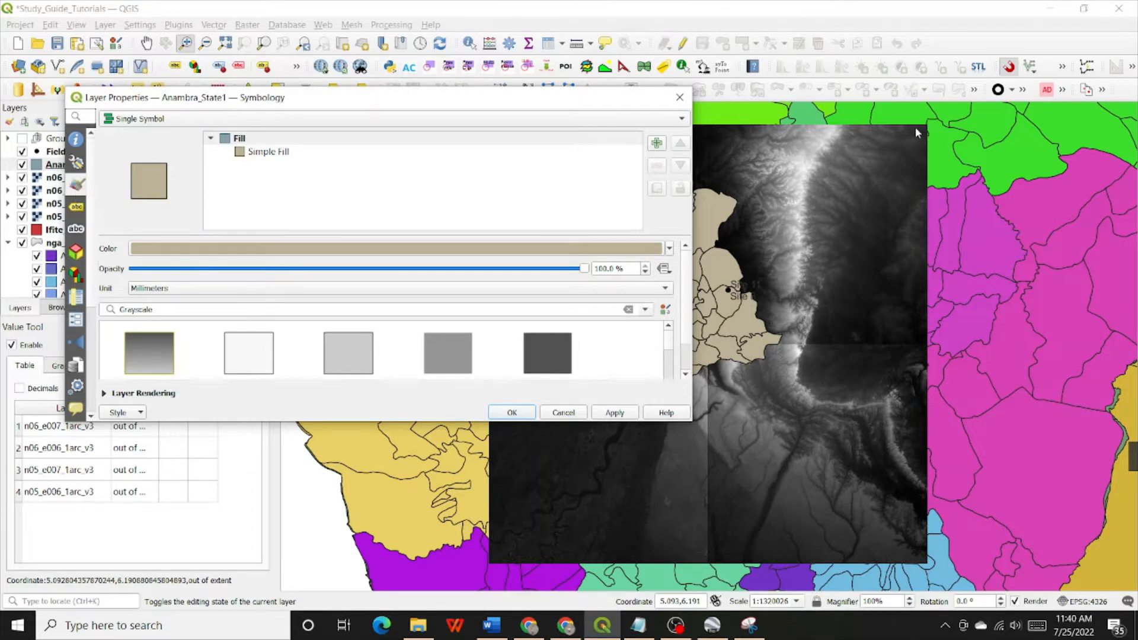
Set the fill style of Anambra_State1's Simple Fill to No Brush and apply it to the map
left_click(251, 140)
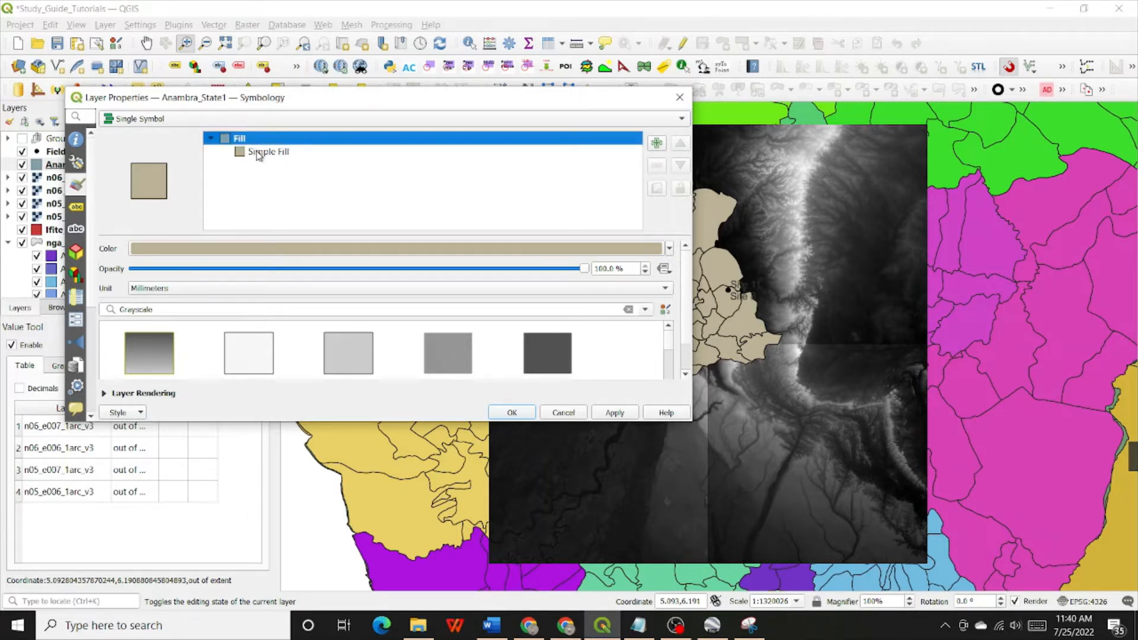
left_click(258, 153)
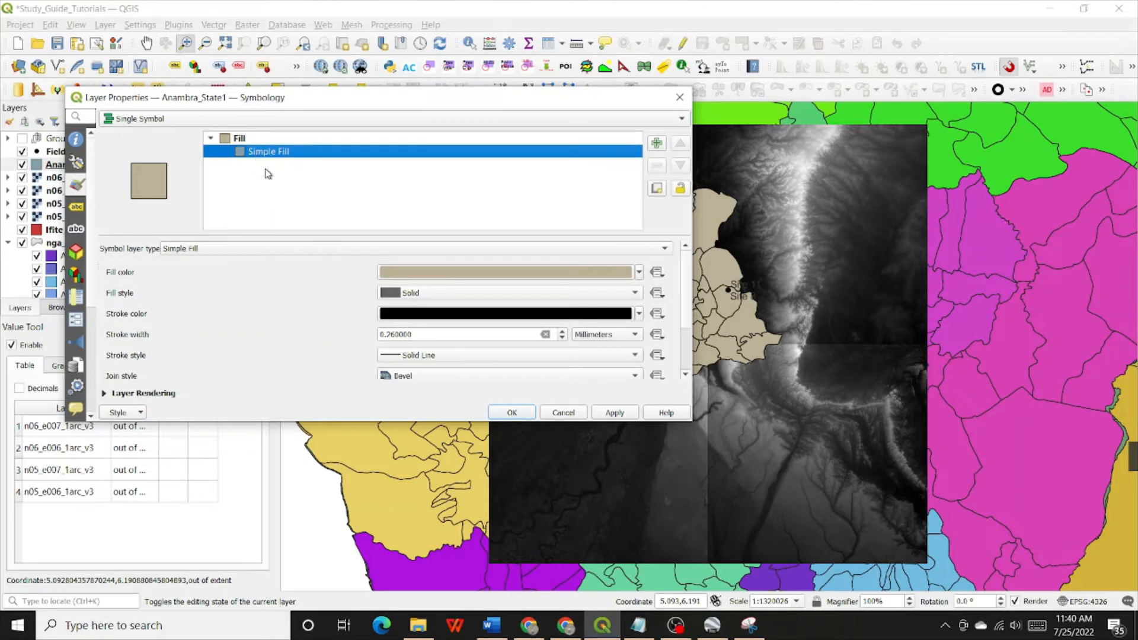
left_click(266, 142)
left_click(264, 151)
left_click(259, 141)
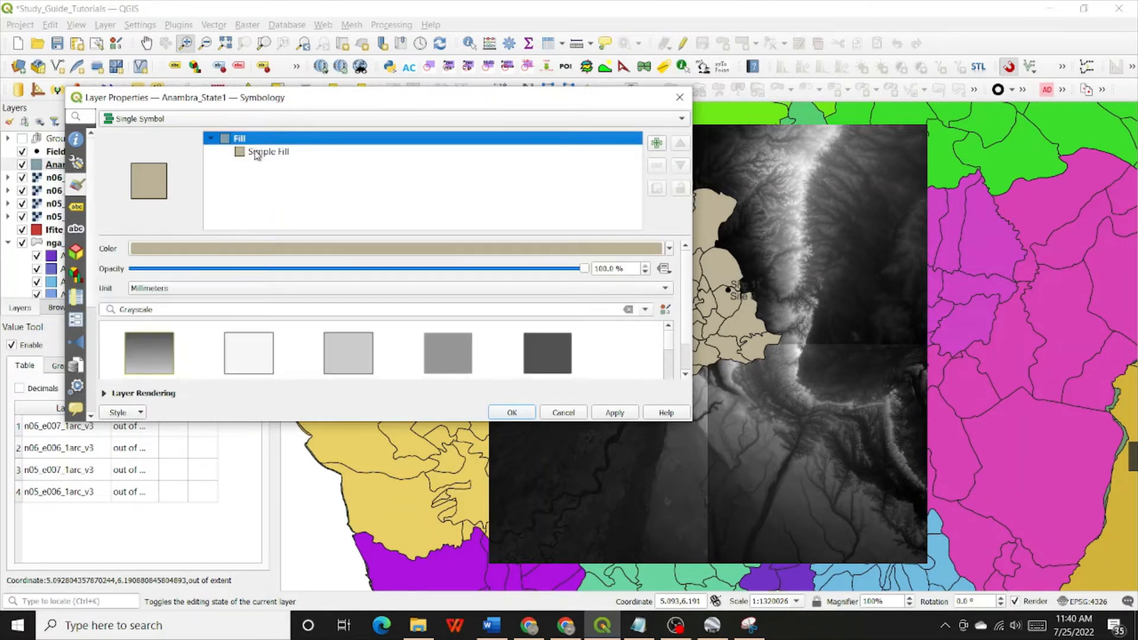
left_click(258, 151)
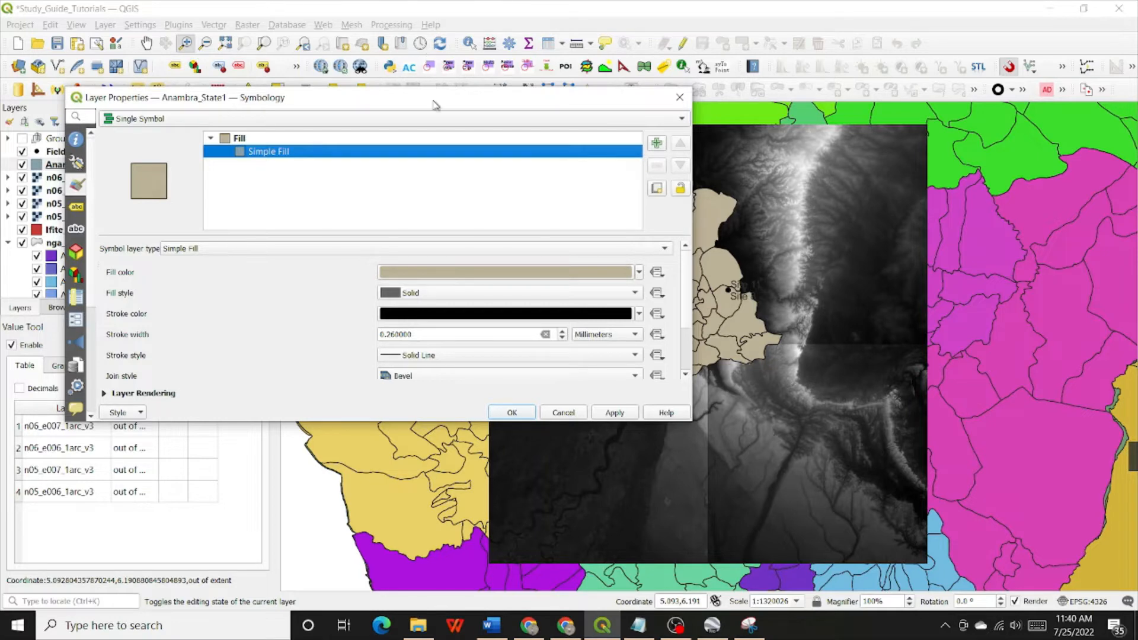
left_click_drag(431, 105, 332, 95)
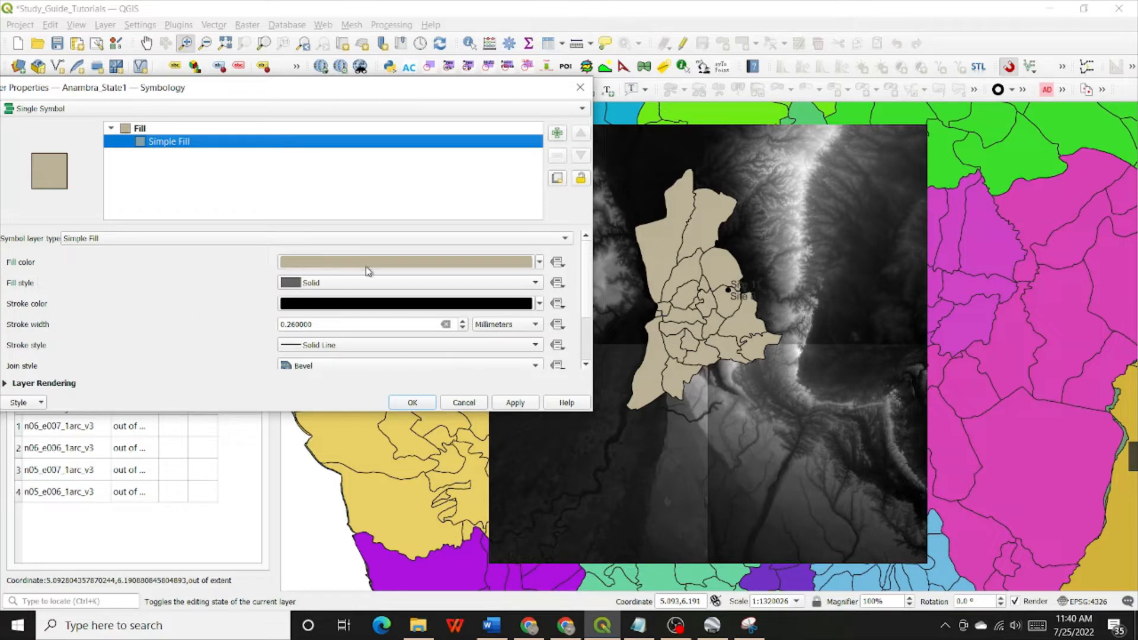
left_click(536, 284)
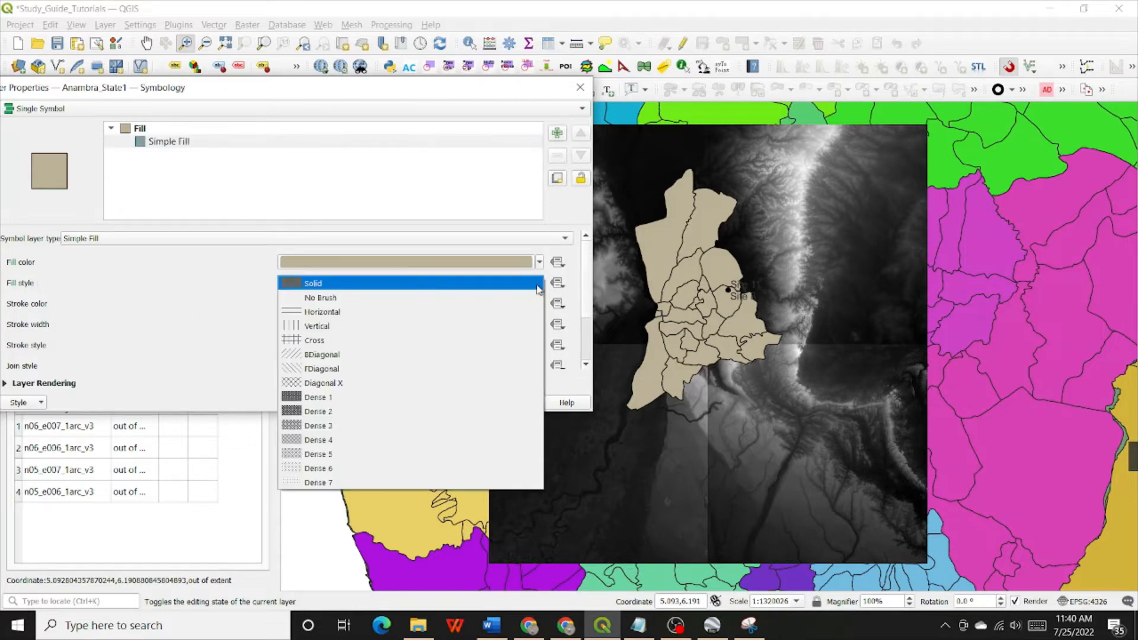
left_click(334, 298)
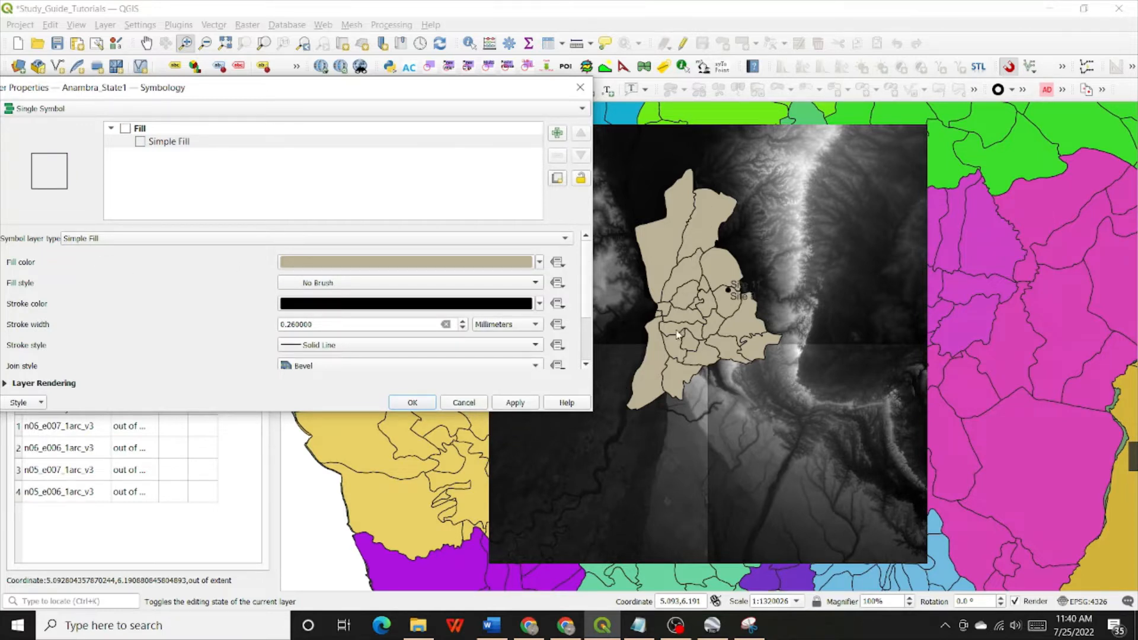
left_click(514, 404)
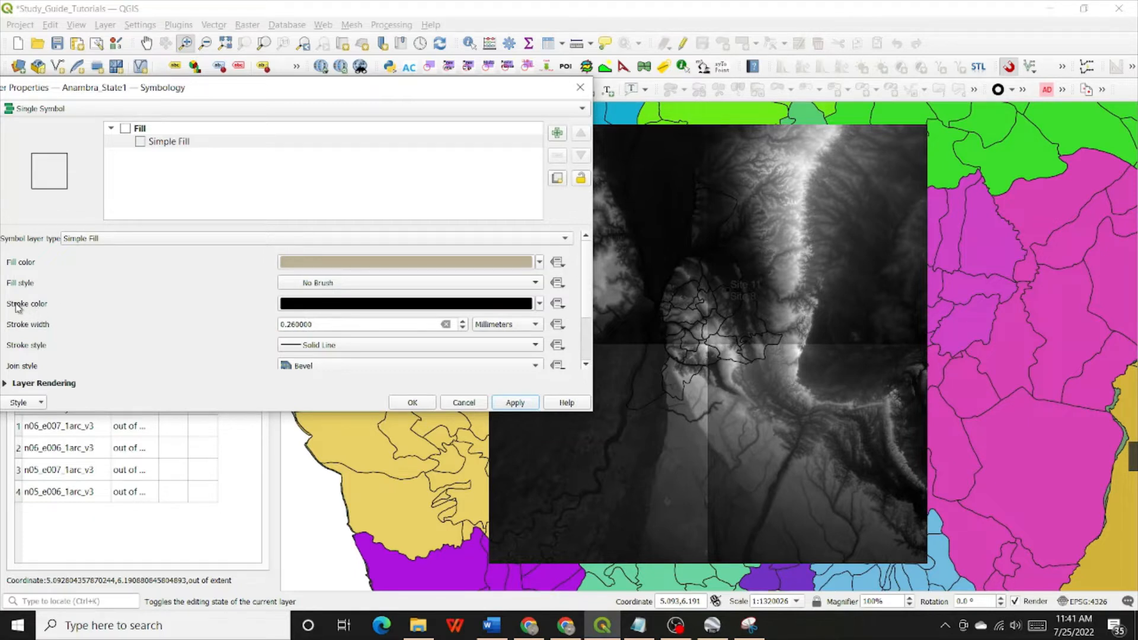
Give the Anambra_State1 boundaries a red stroke 0.45 mm wide and accept the layer properties
left_click(540, 304)
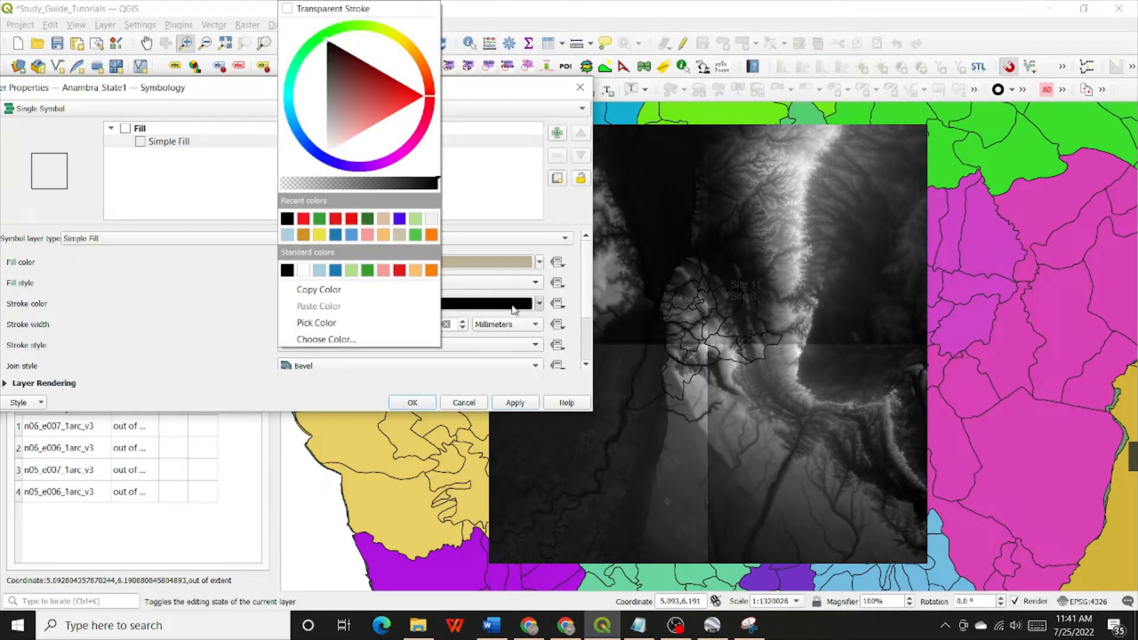
left_click(303, 217)
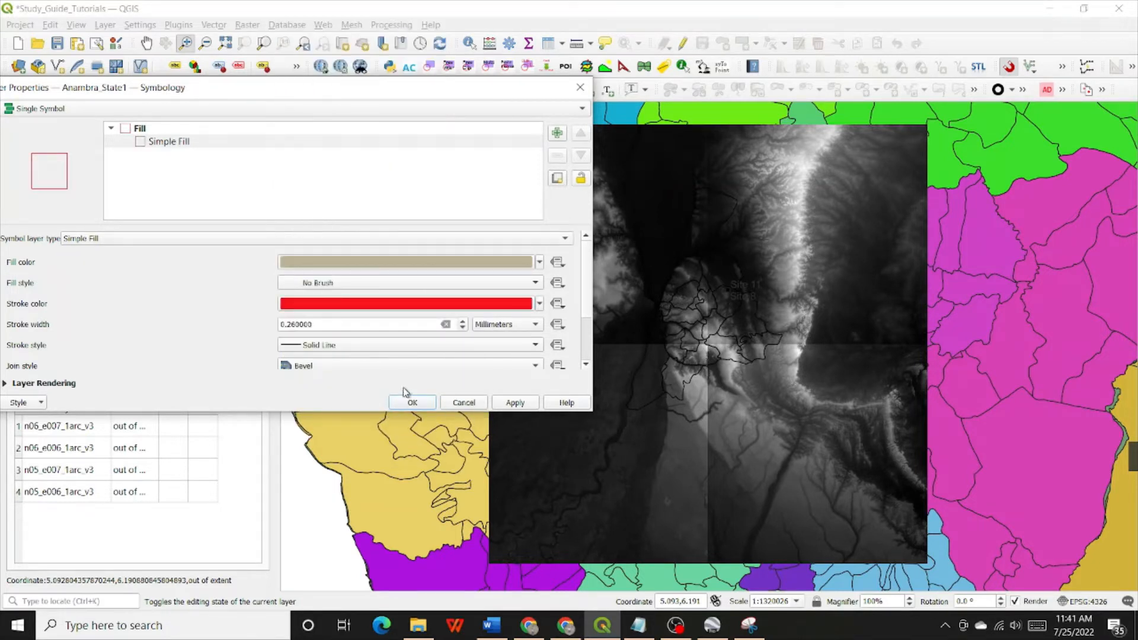
left_click(515, 403)
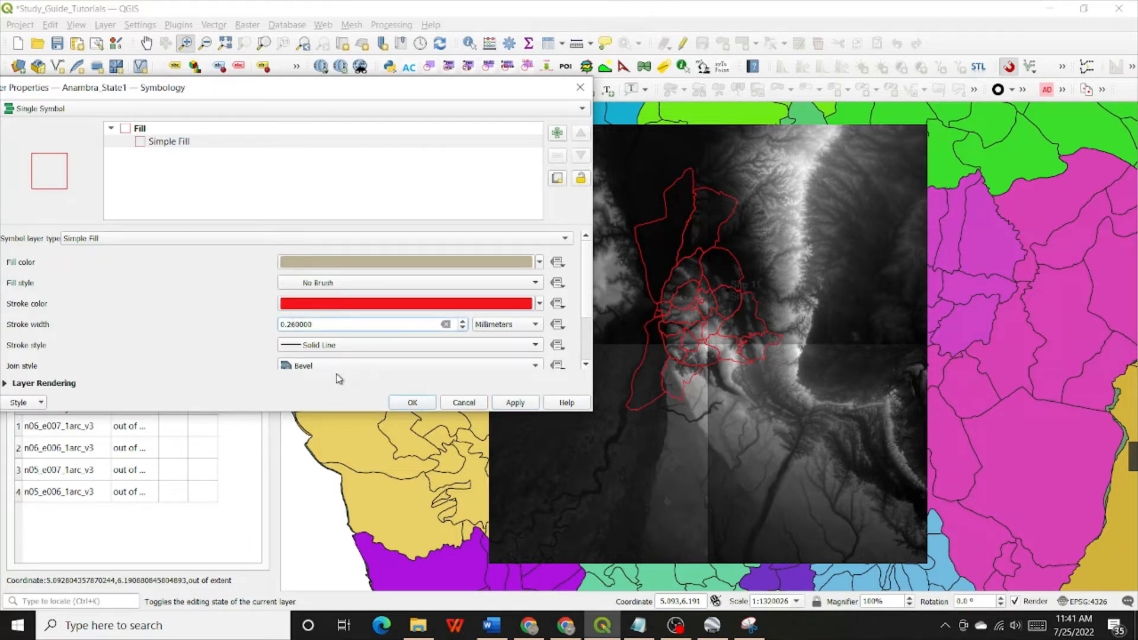
key("BackSpace")
type("45")
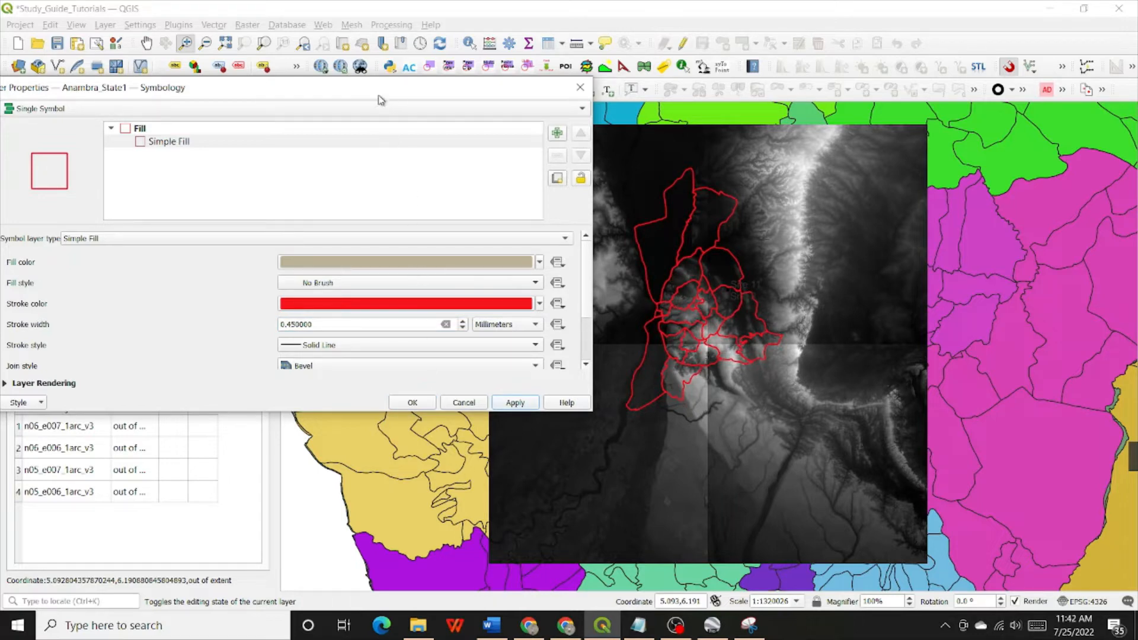
left_click_drag(381, 89, 469, 107)
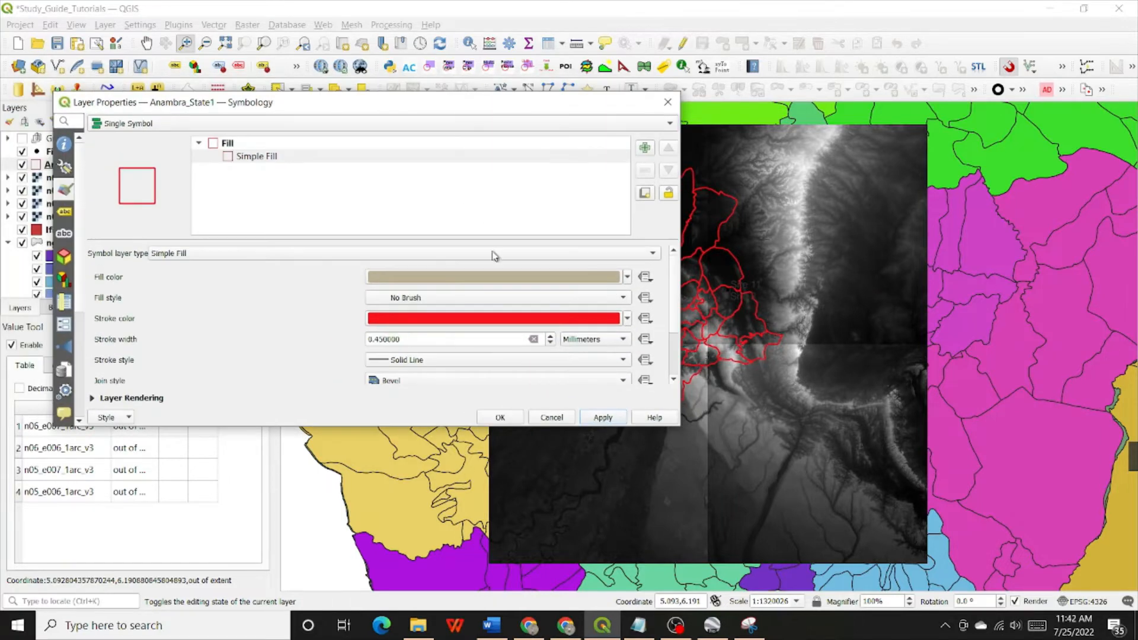
left_click(501, 418)
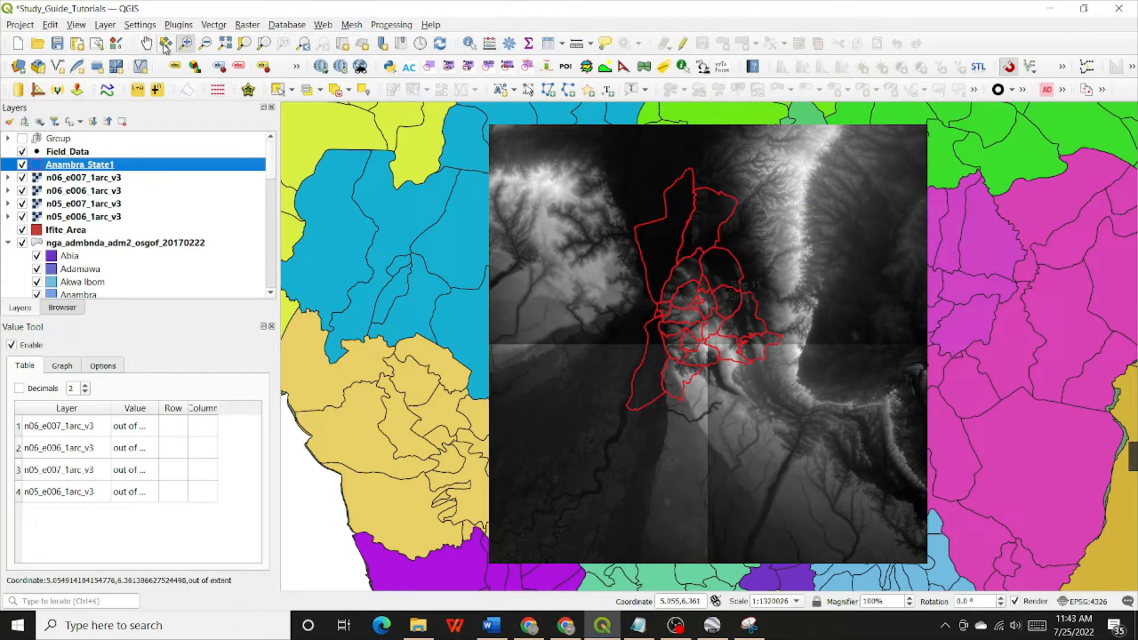
Start a new shapefile layer and set its output file to Anambra_BB in the __Output folder of the Map_Production project
left_click(105, 26)
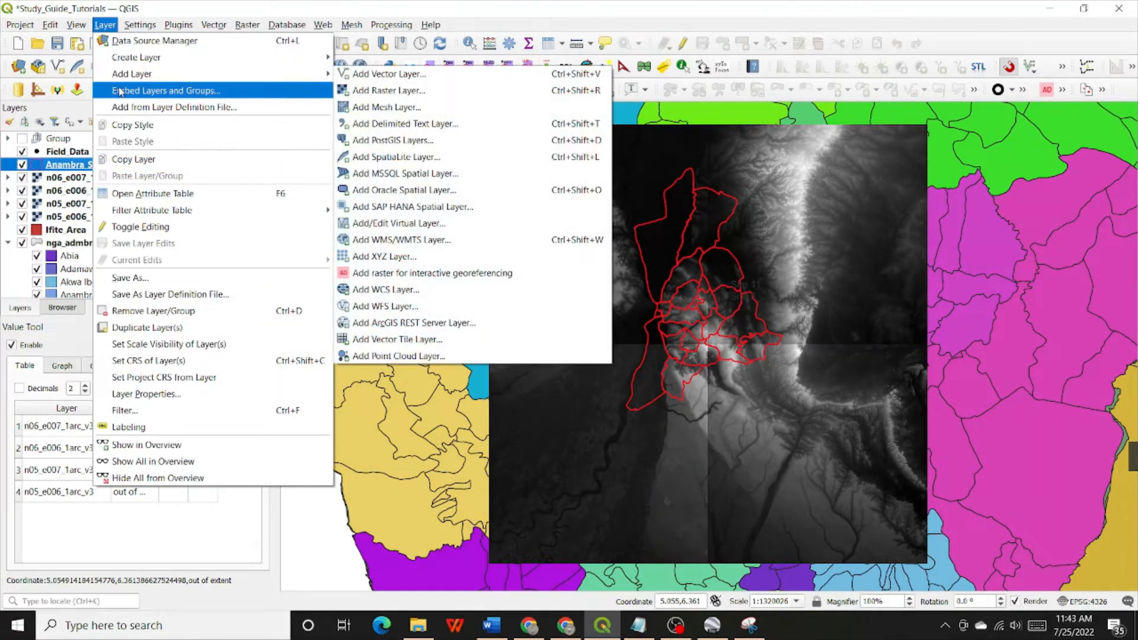
mouse_move(129, 58)
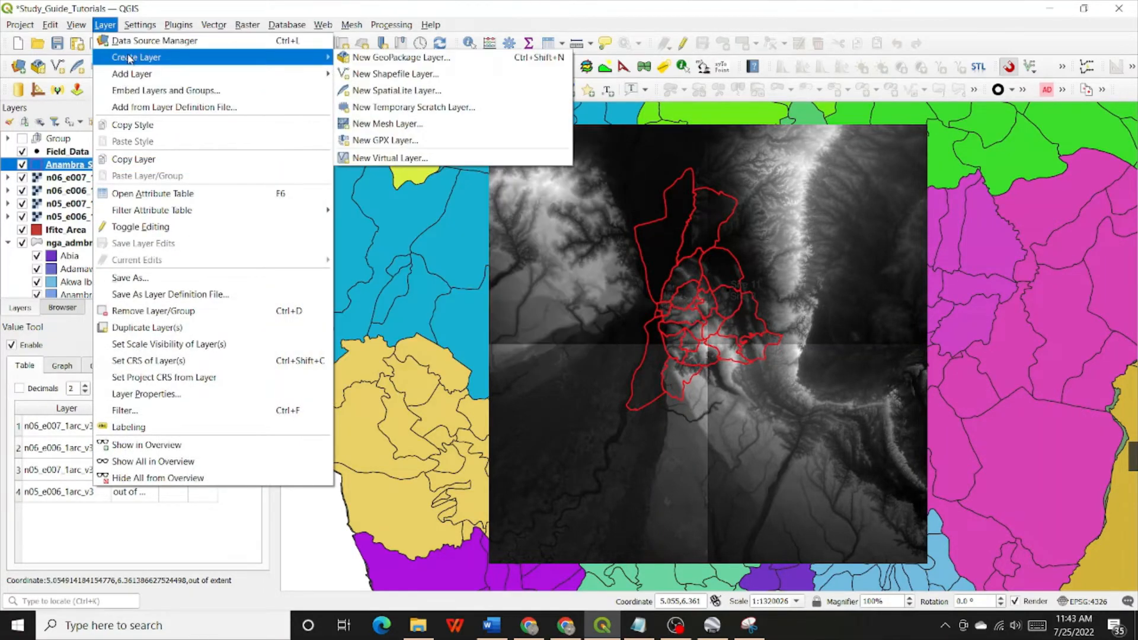
left_click(393, 76)
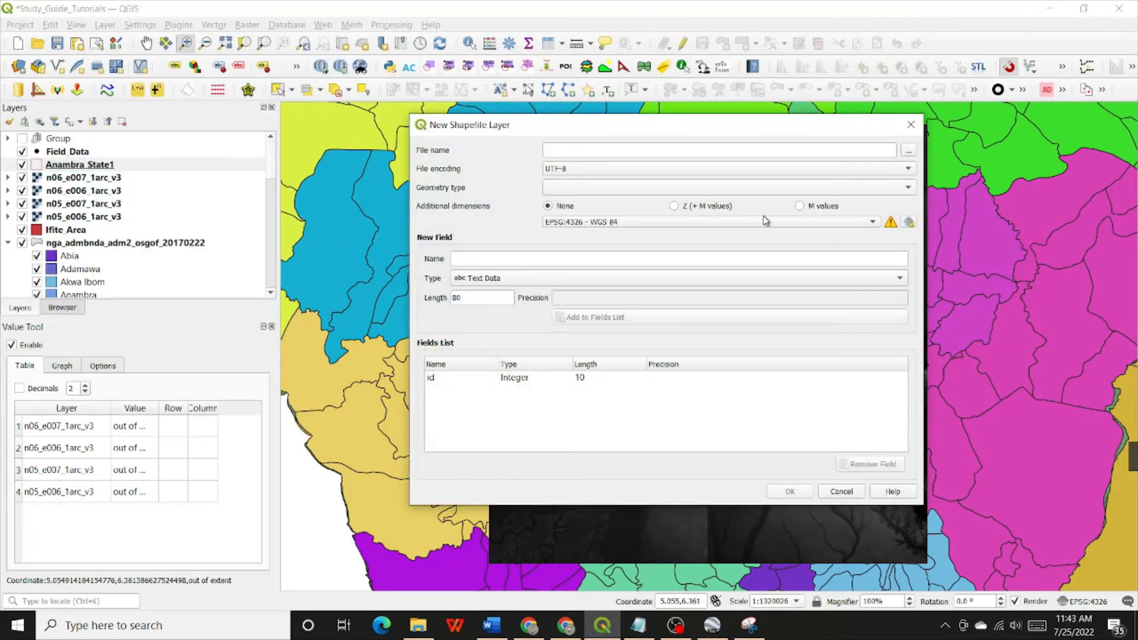
left_click(910, 150)
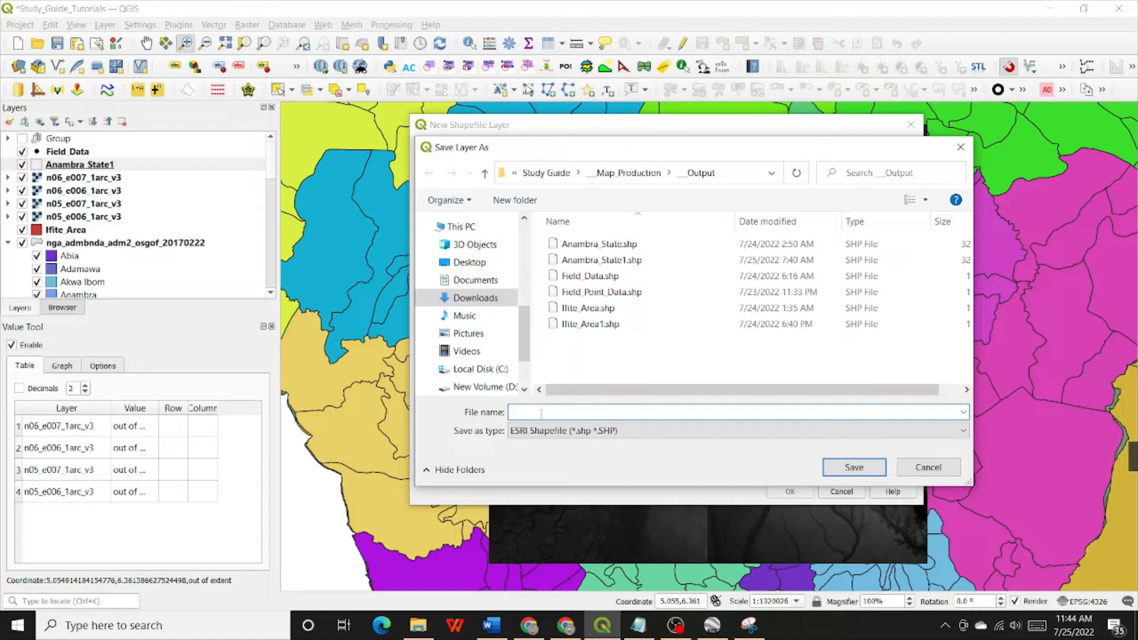
type("An")
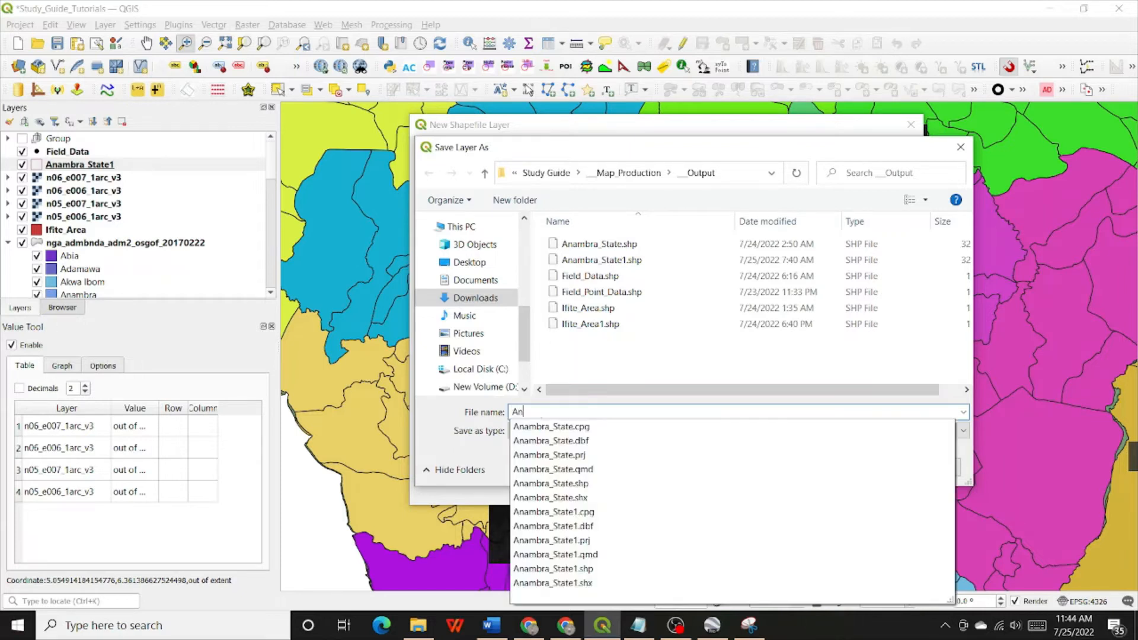
type("ambra_")
type("BB")
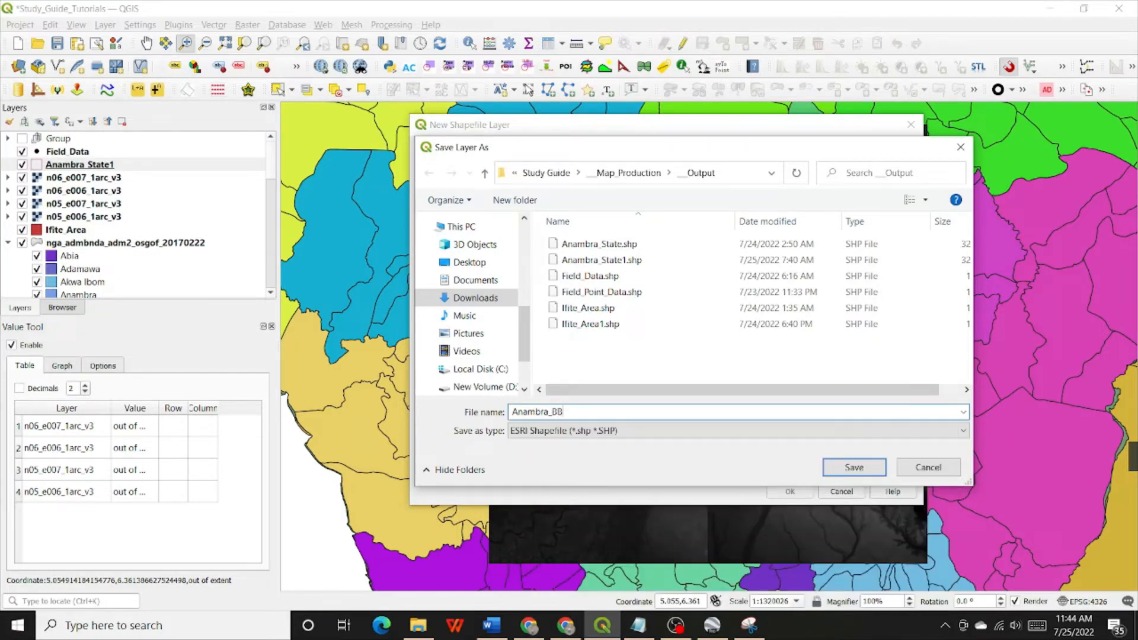
left_click(854, 469)
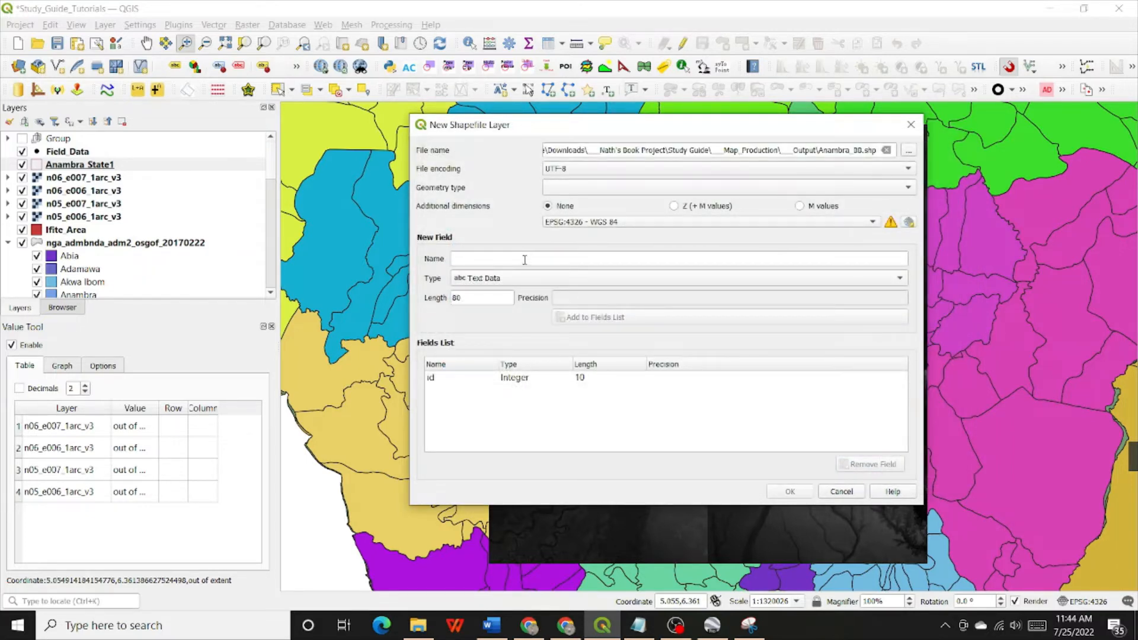
Add a text field called Name with a length of 100 to the new shapefile's fields list
left_click(524, 379)
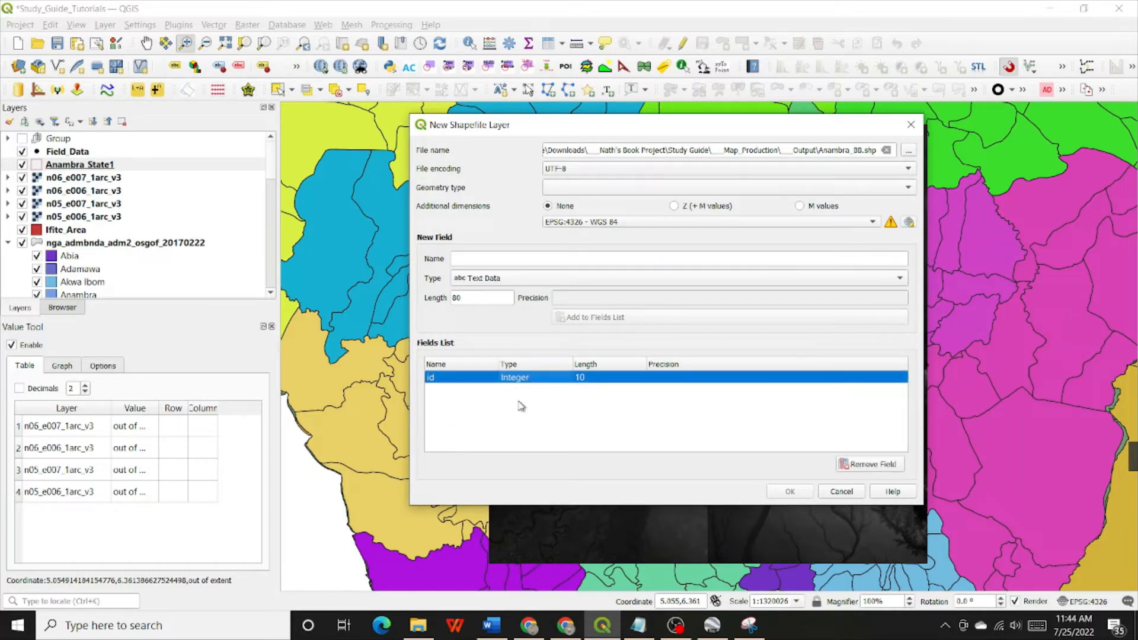
left_click(484, 258)
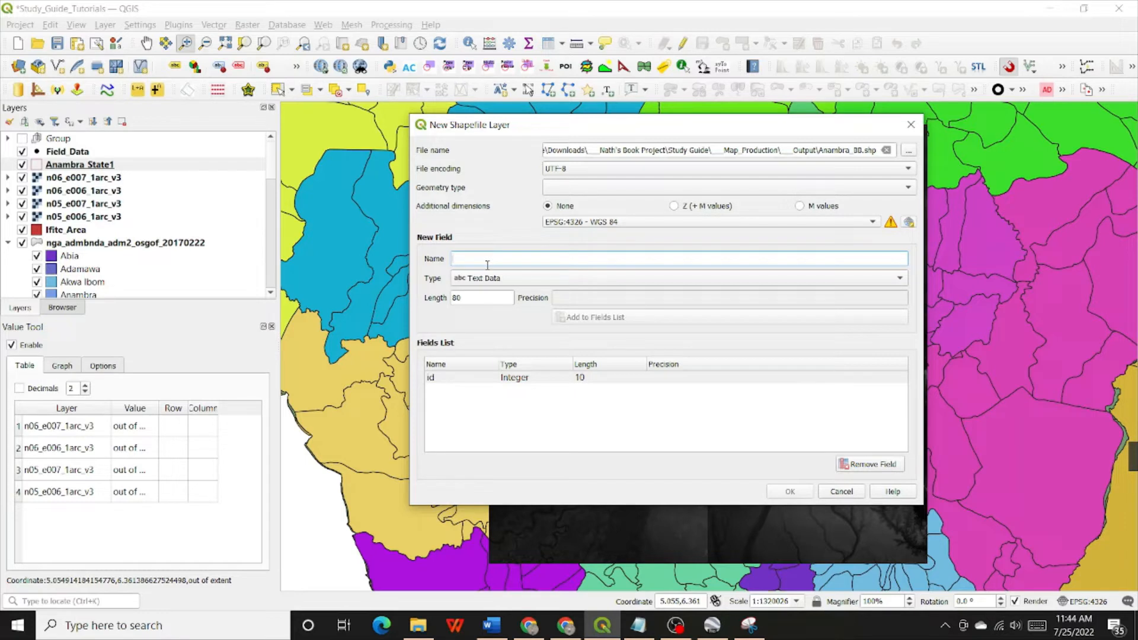
type("Name")
left_click(477, 298)
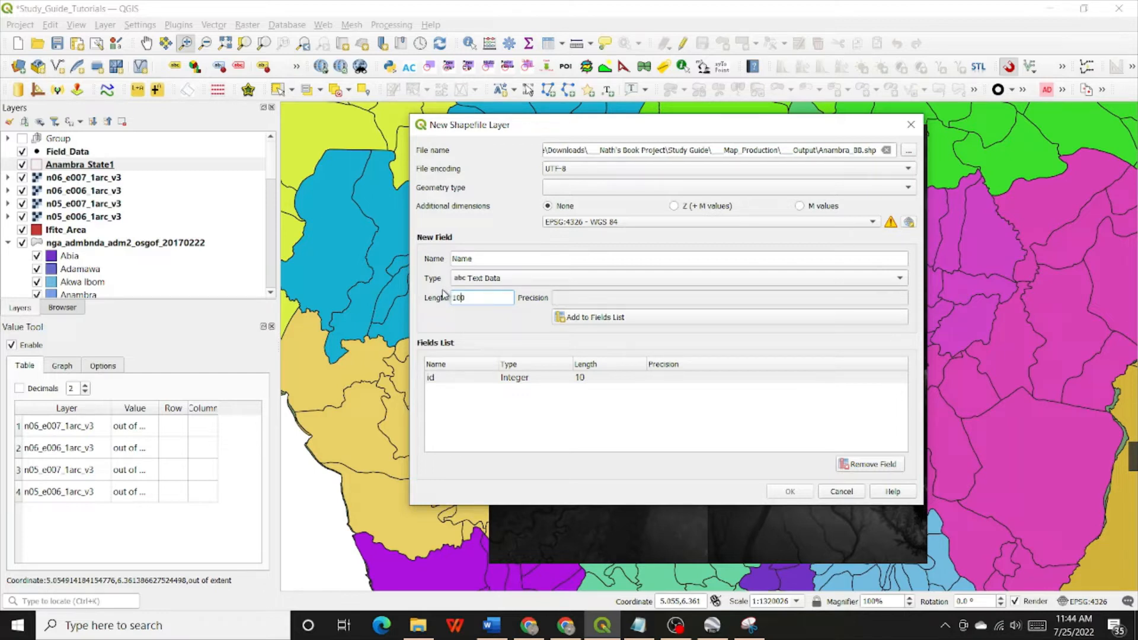
left_click(630, 281)
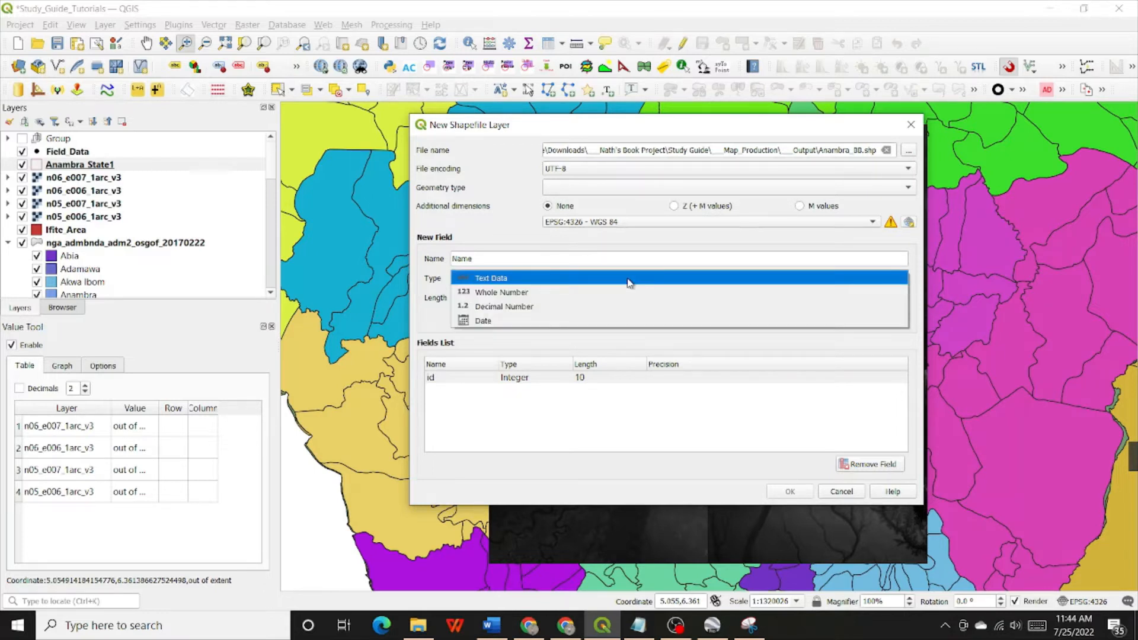
left_click(629, 281)
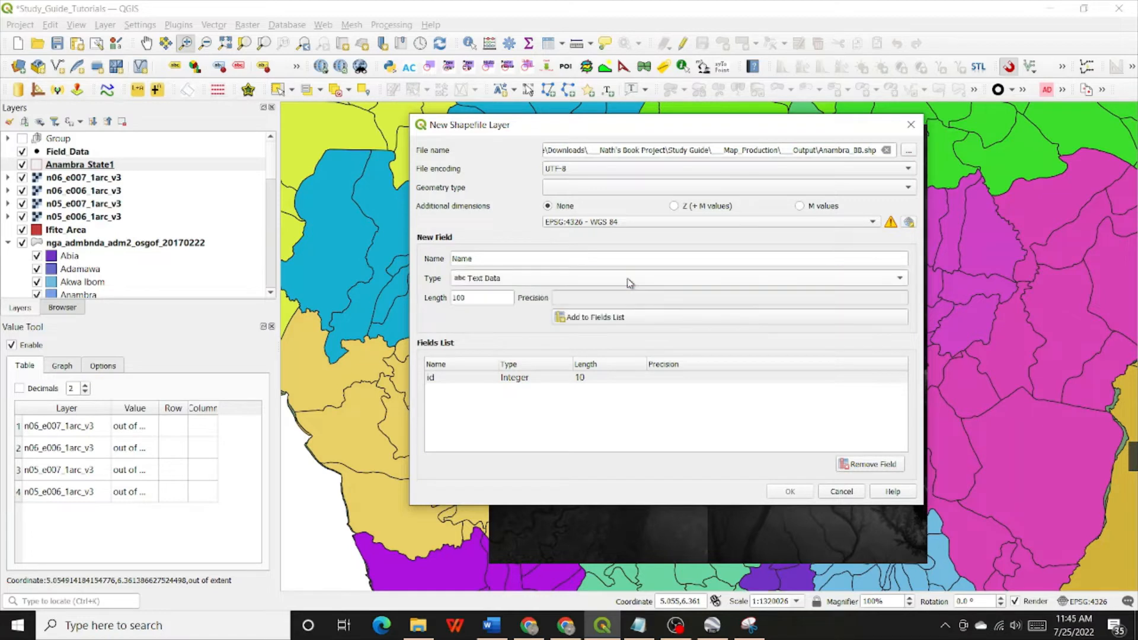
left_click(579, 323)
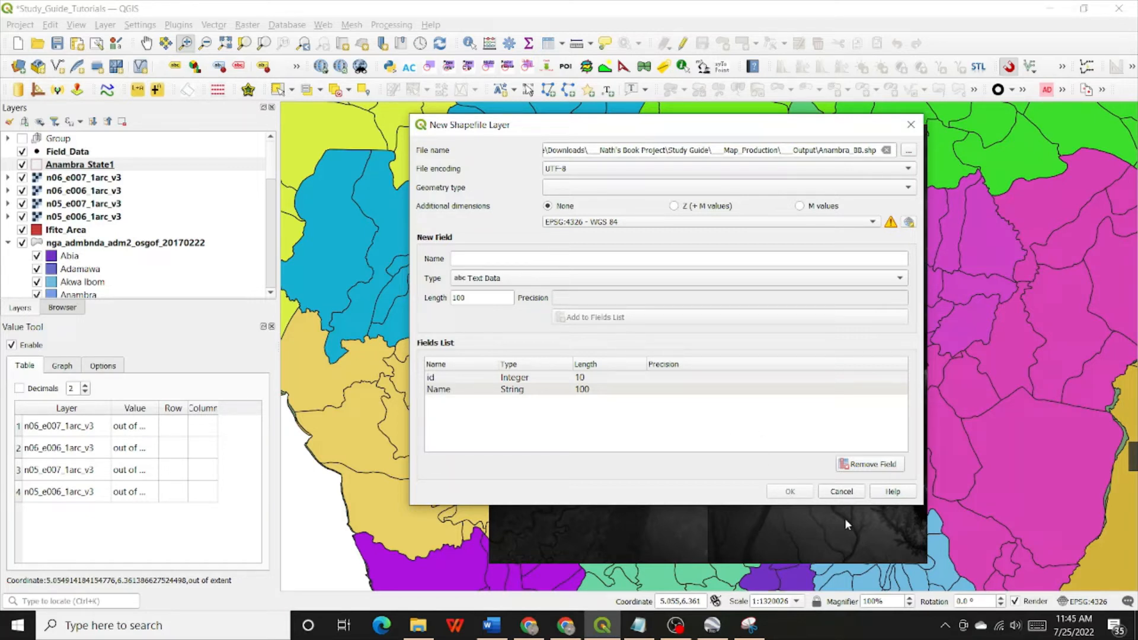
left_click(585, 397)
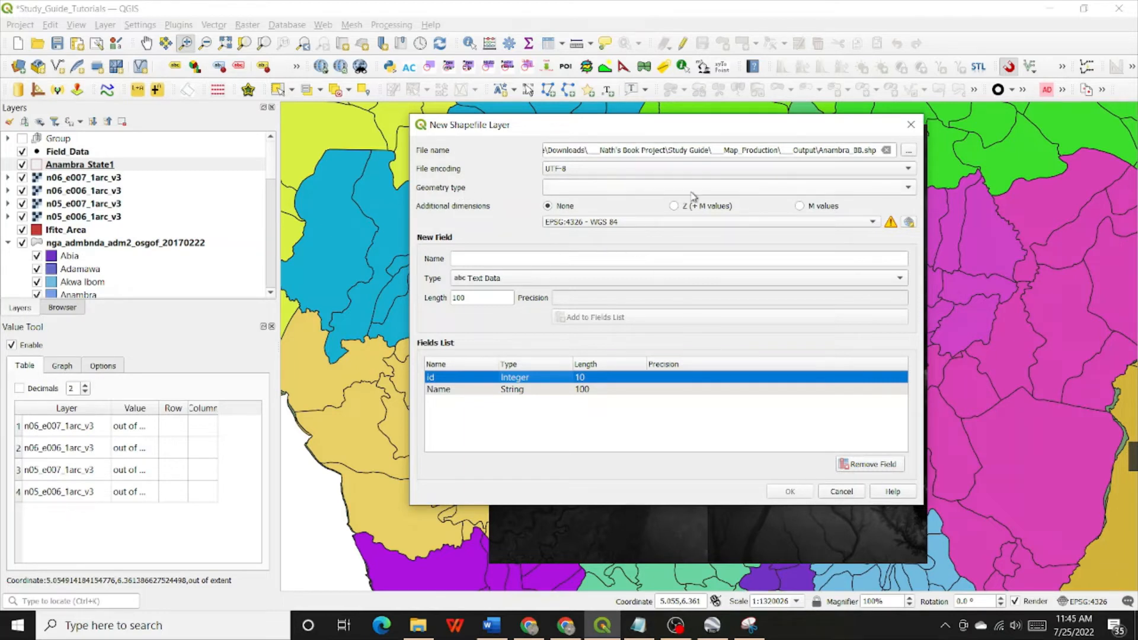
Set the new shapefile's geometry type to Polygon and create the Anambra_BB layer
left_click(884, 188)
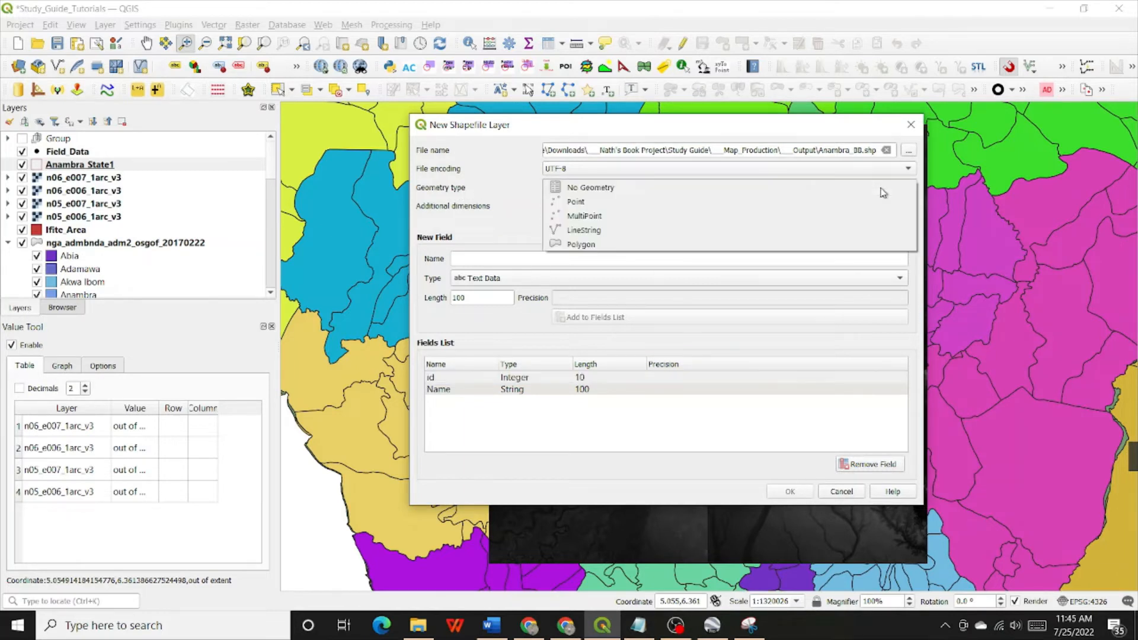
left_click(613, 245)
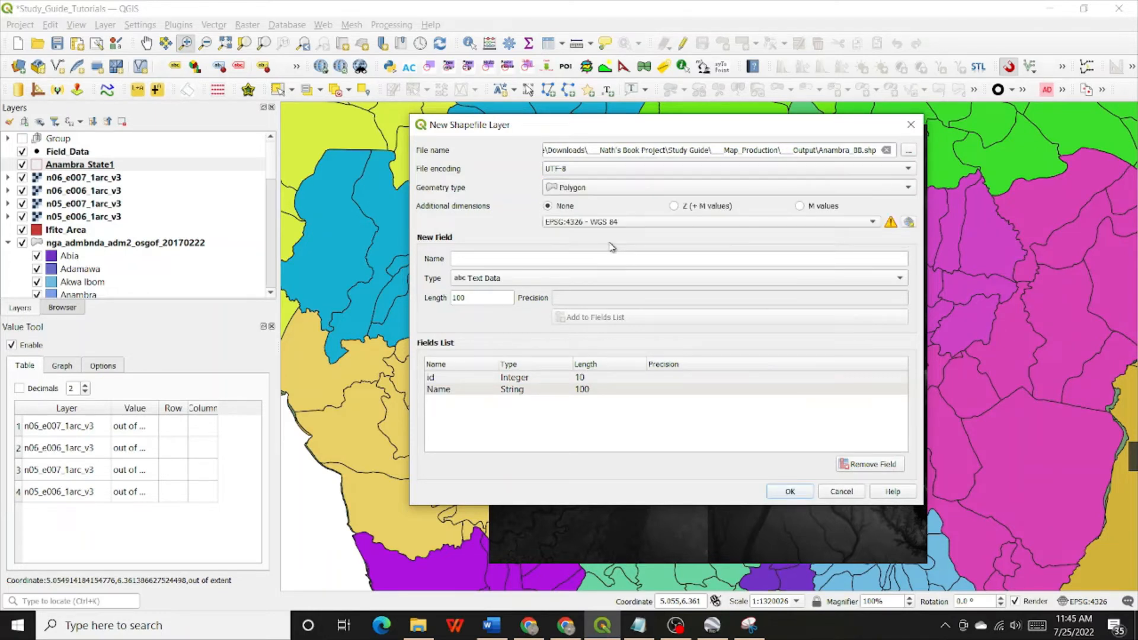
left_click(790, 492)
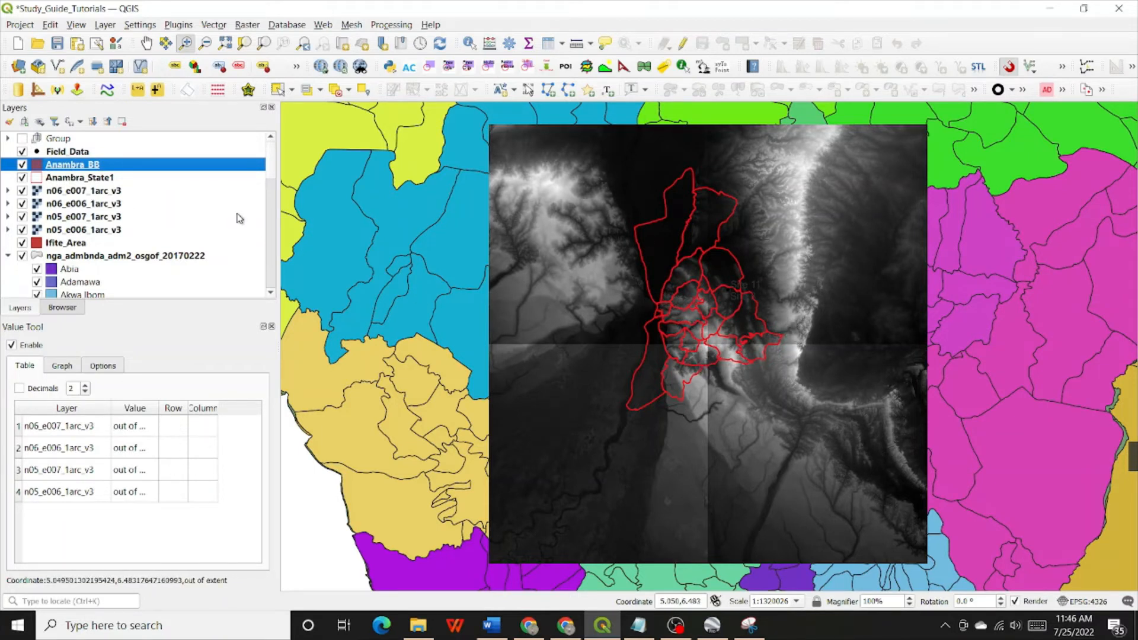
Move the Anambra_BB layer directly beneath Anambra_State1 and turn on editing for it
left_click_drag(78, 167, 89, 185)
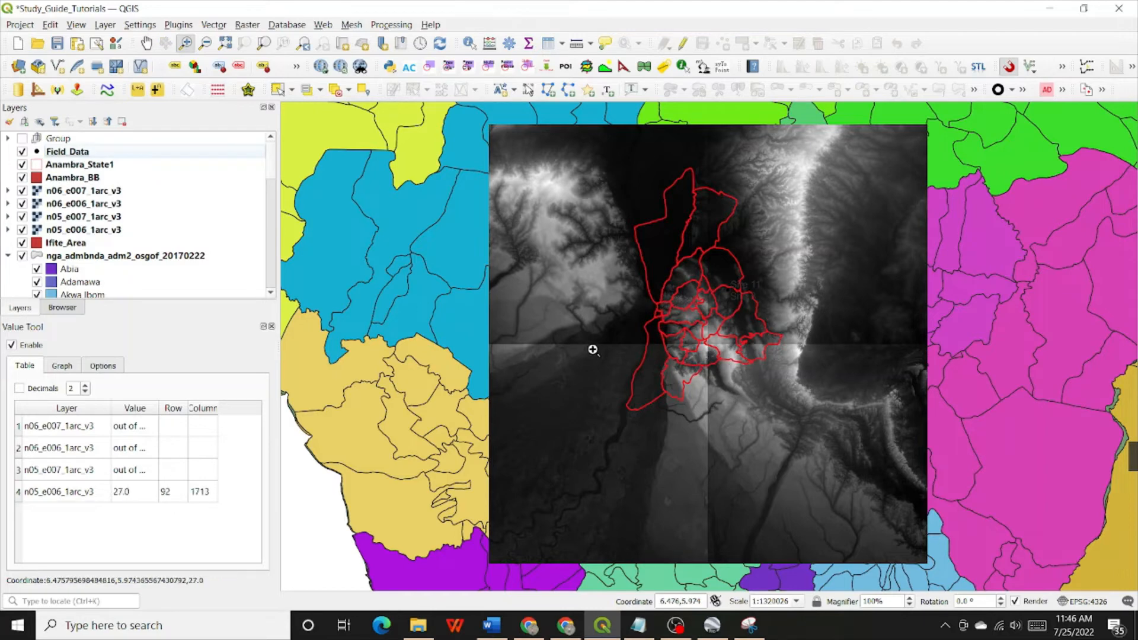
right_click(62, 178)
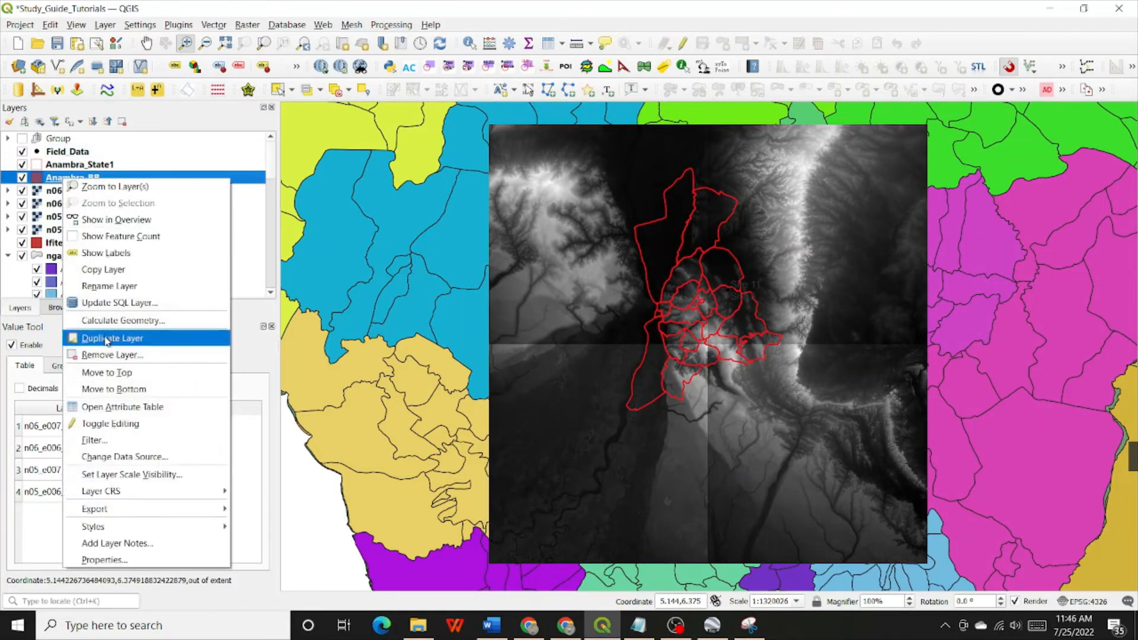
left_click(108, 423)
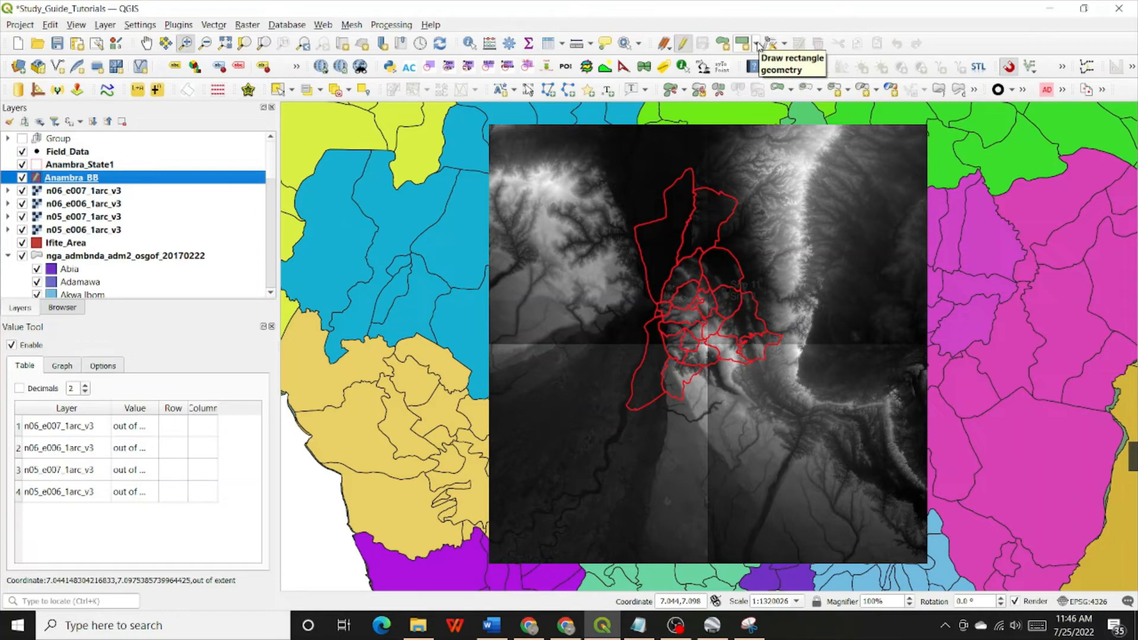
Draw a rectangle enclosing the whole Anambra State boundary, about 0.847 degrees wide and 1.226 degrees high, and accept its size
left_click(759, 46)
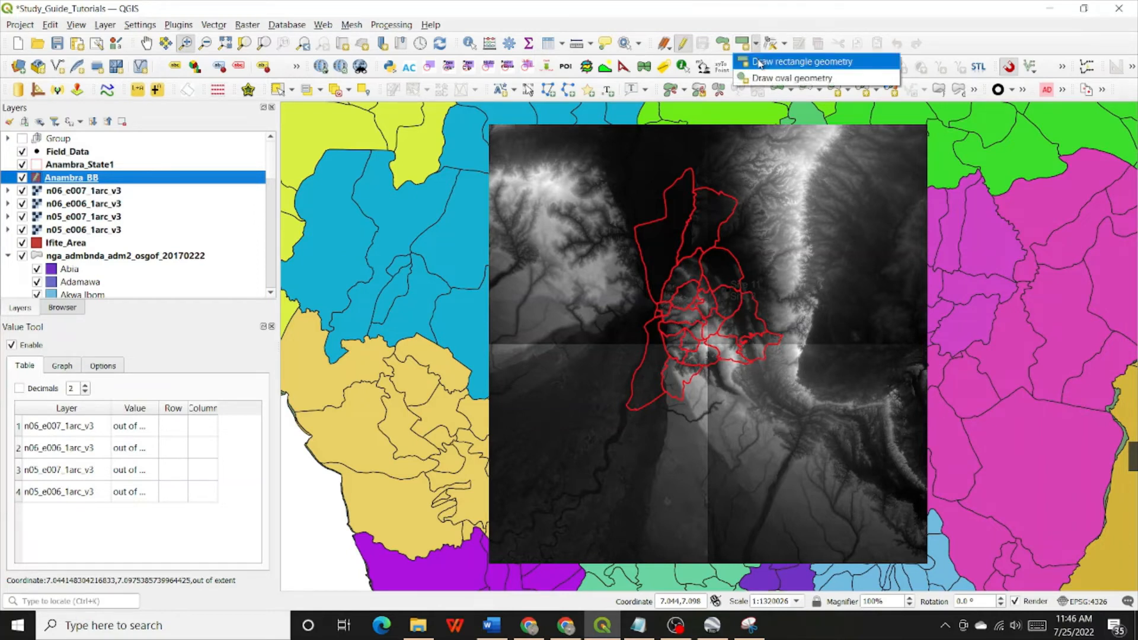
left_click(770, 5)
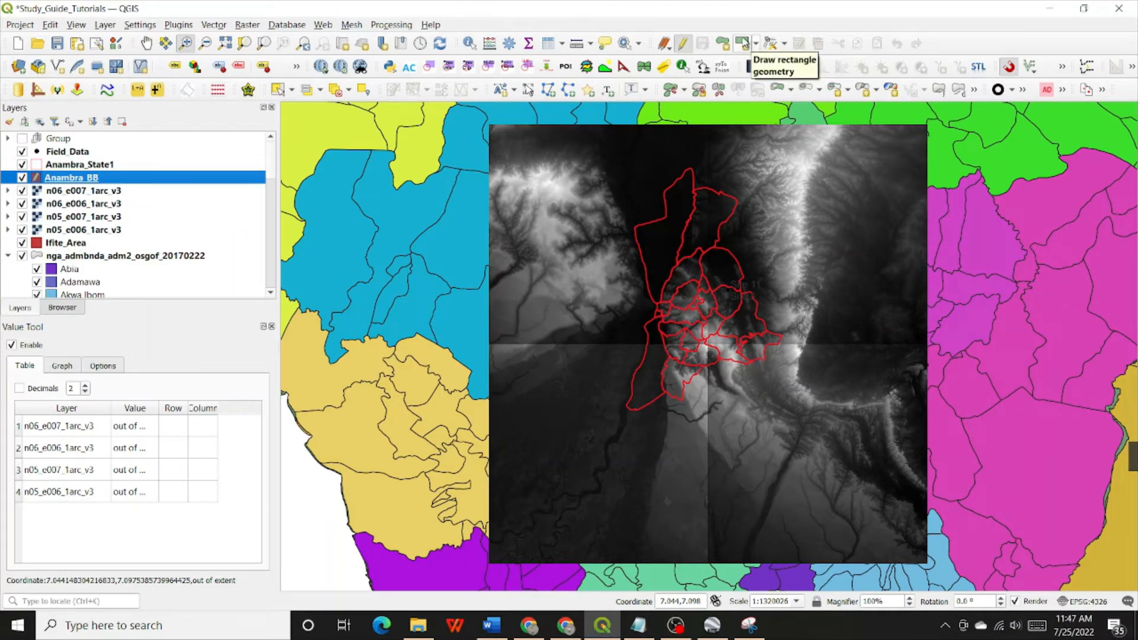
left_click(744, 44)
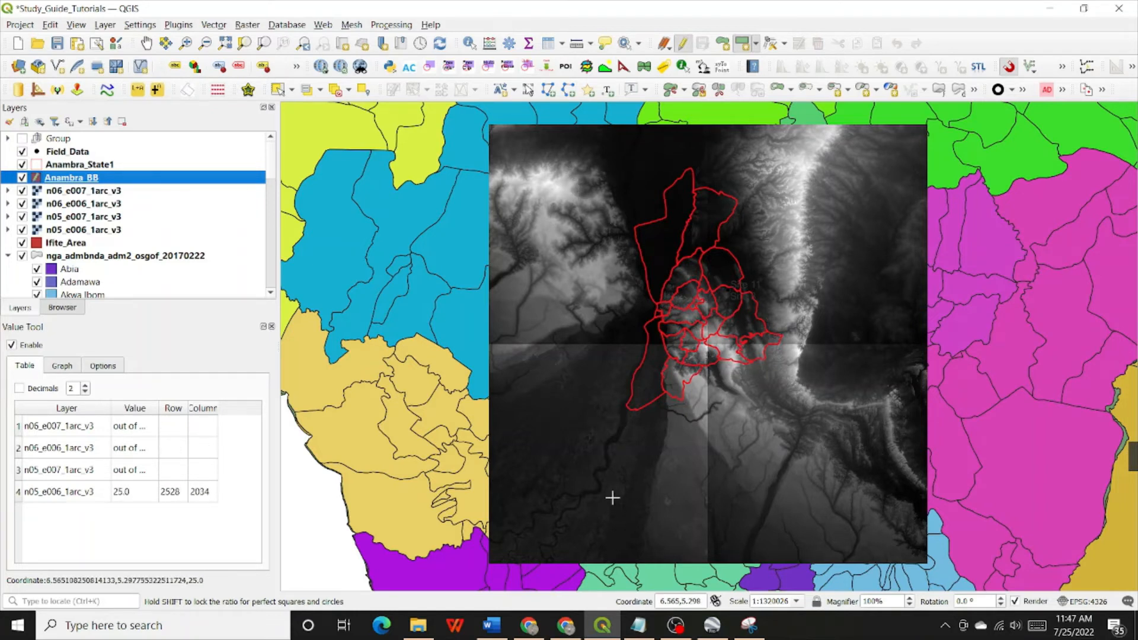
left_click(610, 425)
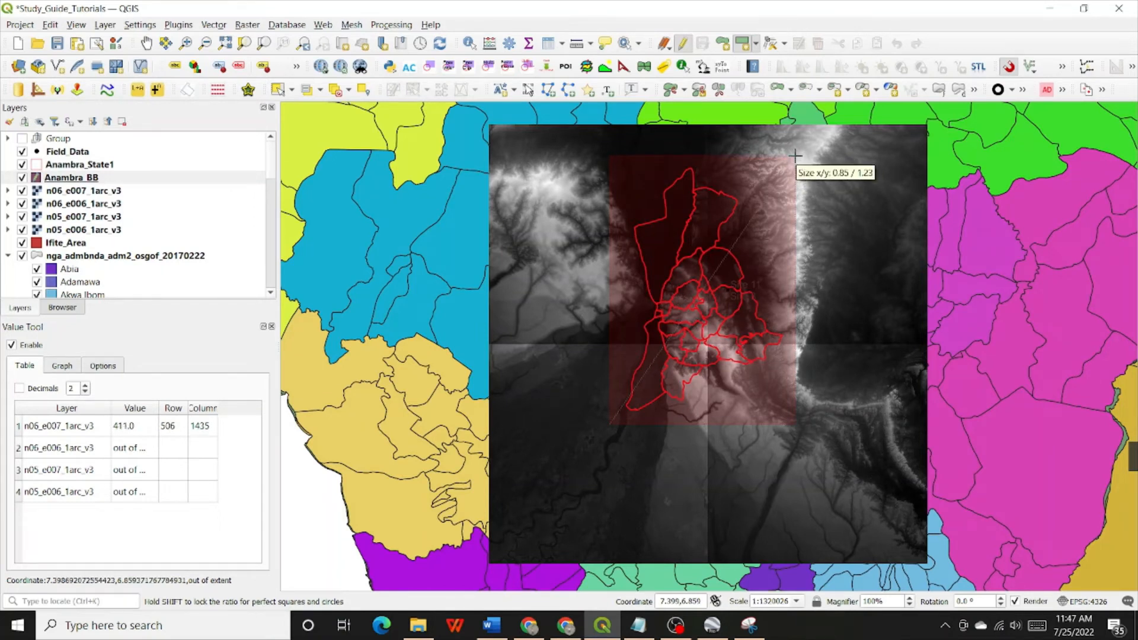
right_click(794, 156)
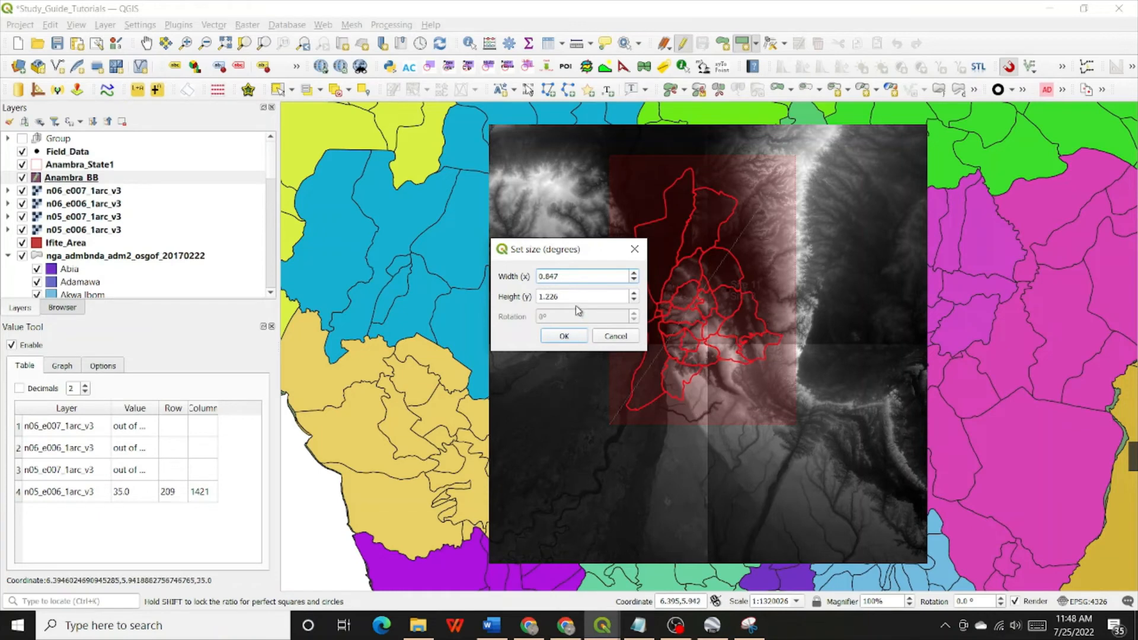
left_click(563, 337)
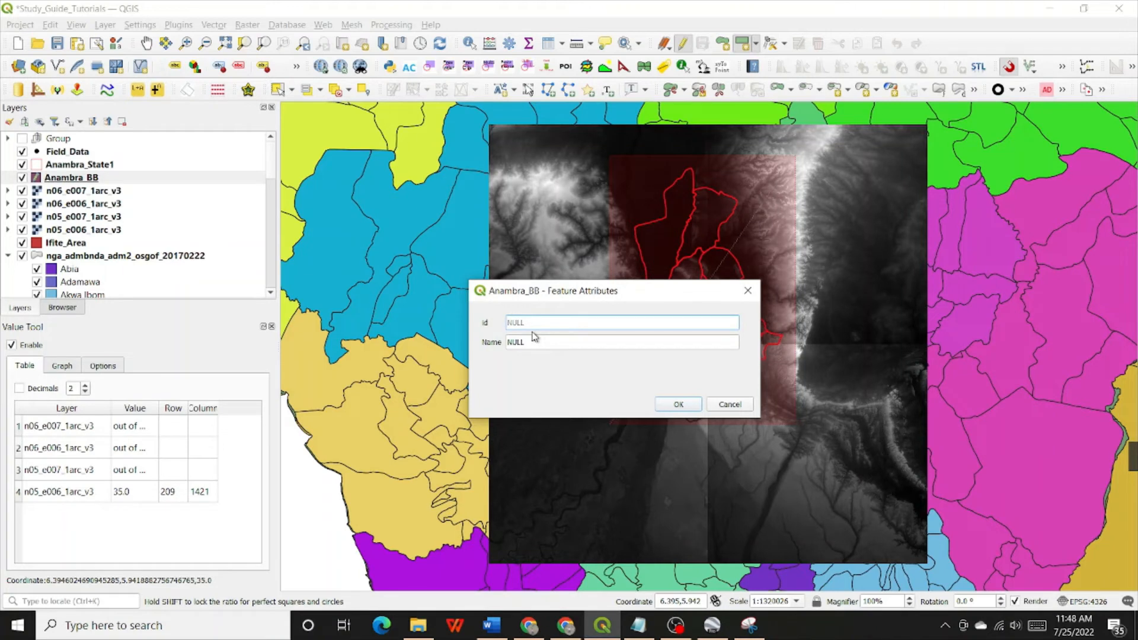
Give the new rectangle feature the id 1 and the name Bounding Box, and accept its attributes
type("1")
key("Tab")
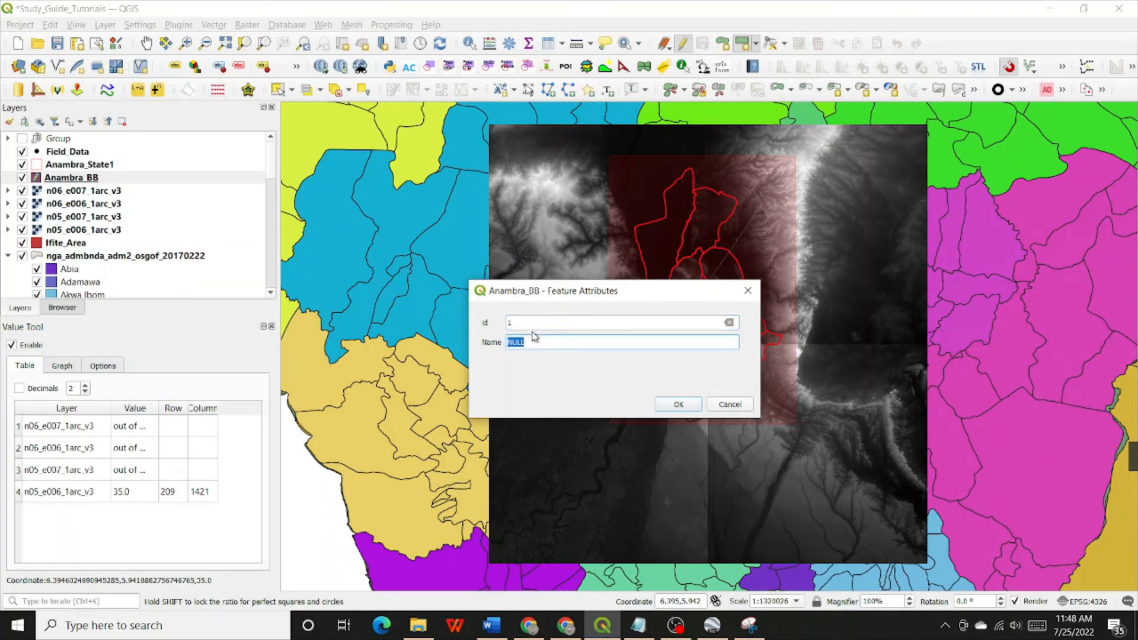
type("Vounding")
key("BackSpace")
key("BackSpace")
key("BackSpace")
key("BackSpace")
key("BackSpace")
key("BackSpace")
key("BackSpace")
key("BackSpace")
type("Bounding Box")
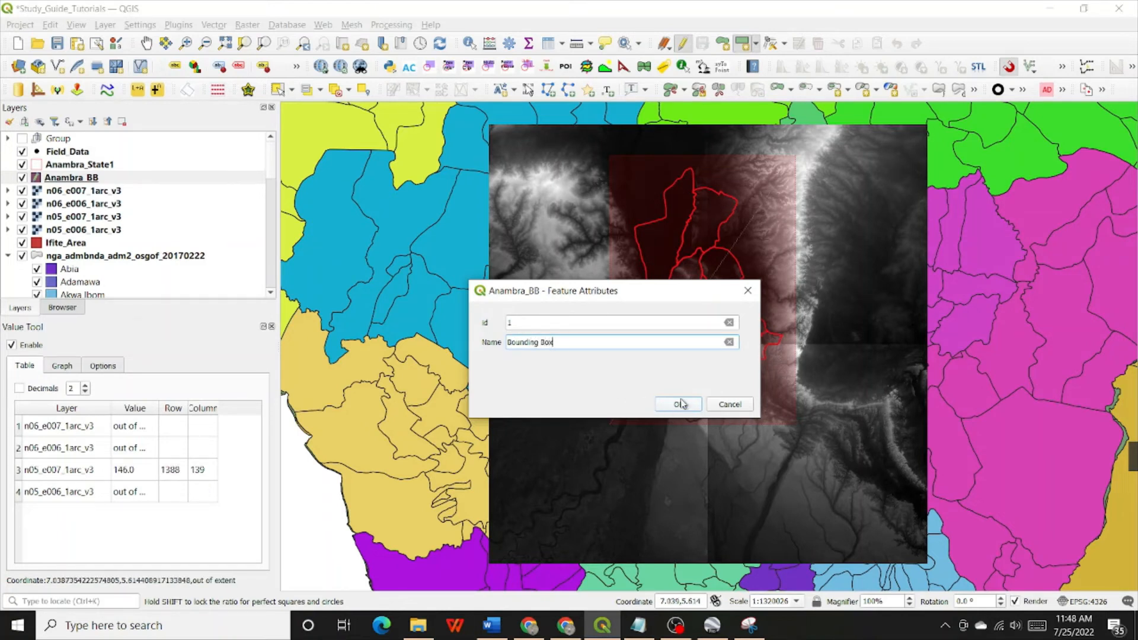
left_click(679, 405)
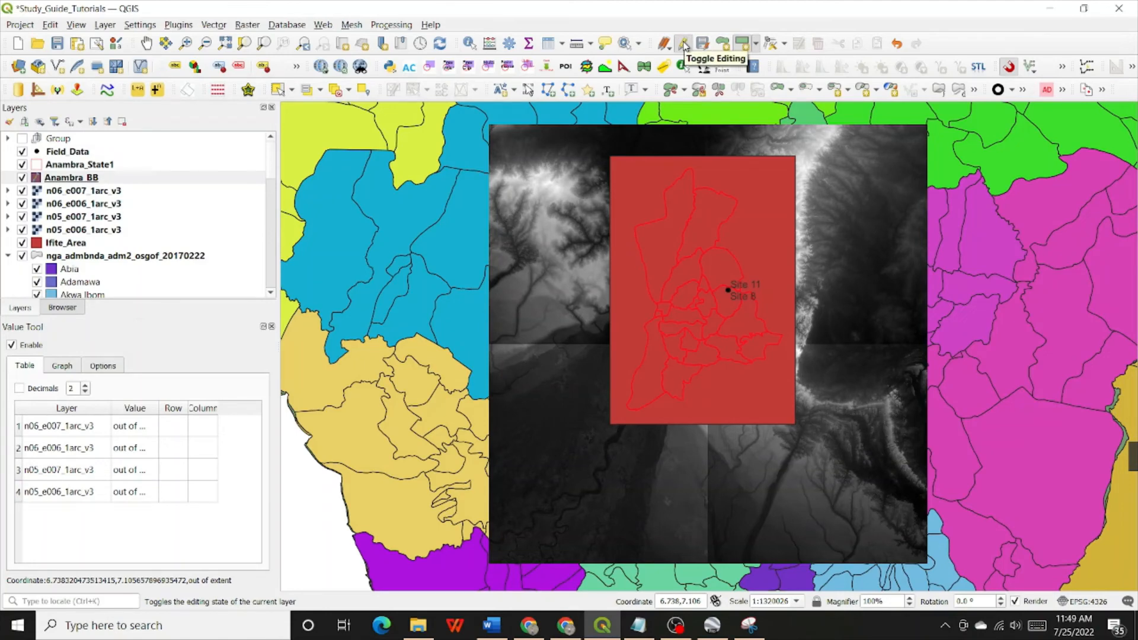
Save the Anambra_BB layer edits and end its editing session, and save the project
left_click(93, 178)
right_click(93, 177)
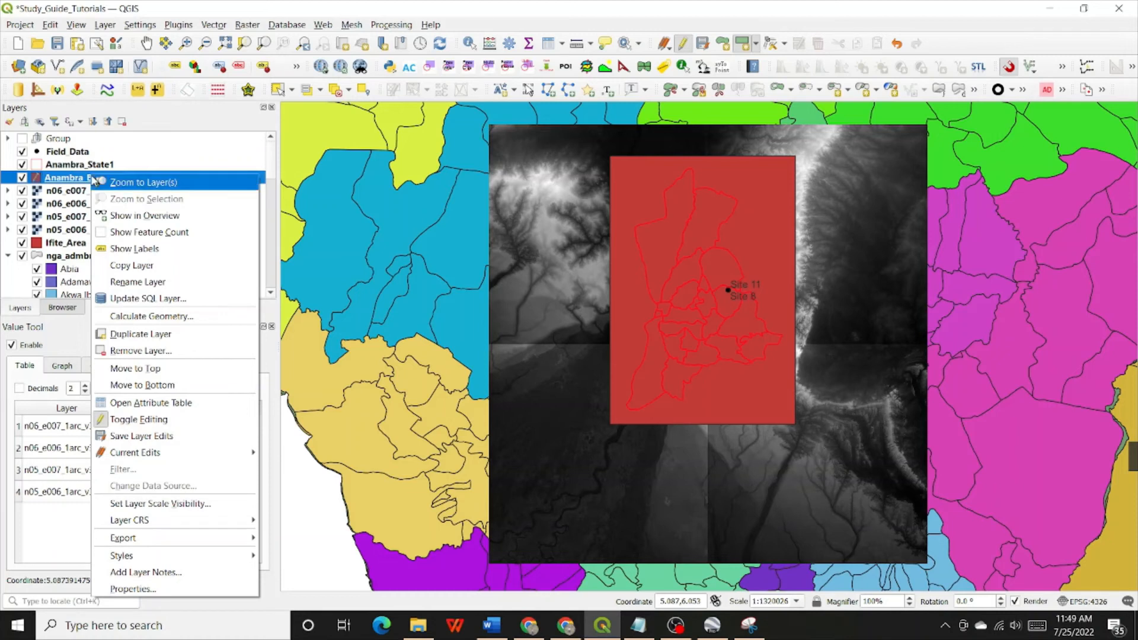
left_click(107, 437)
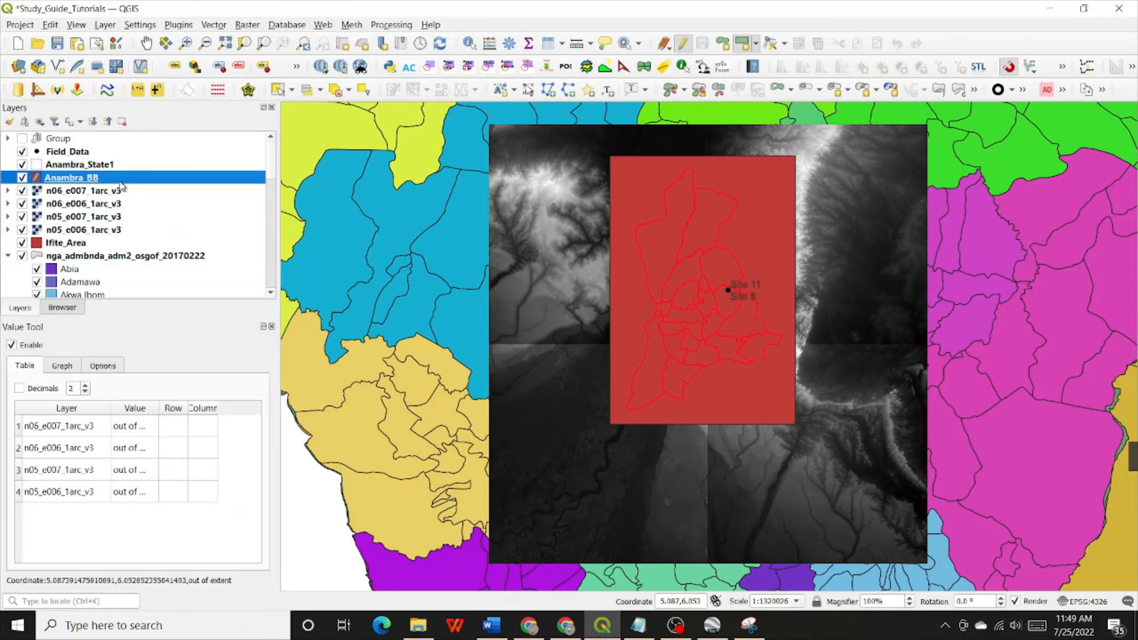
right_click(119, 183)
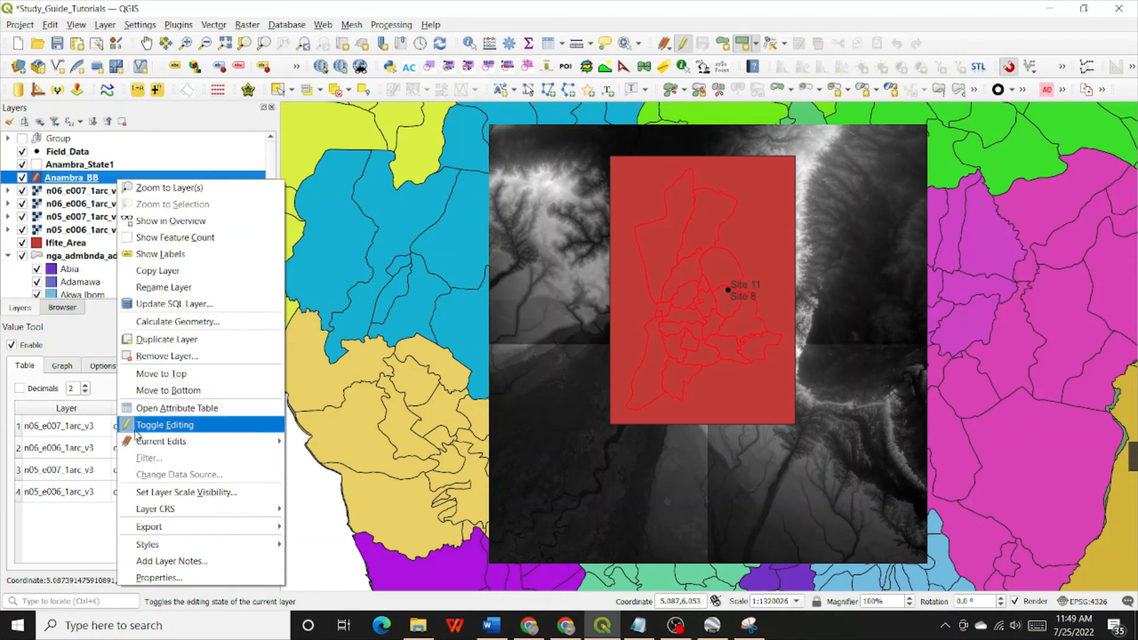
left_click(152, 426)
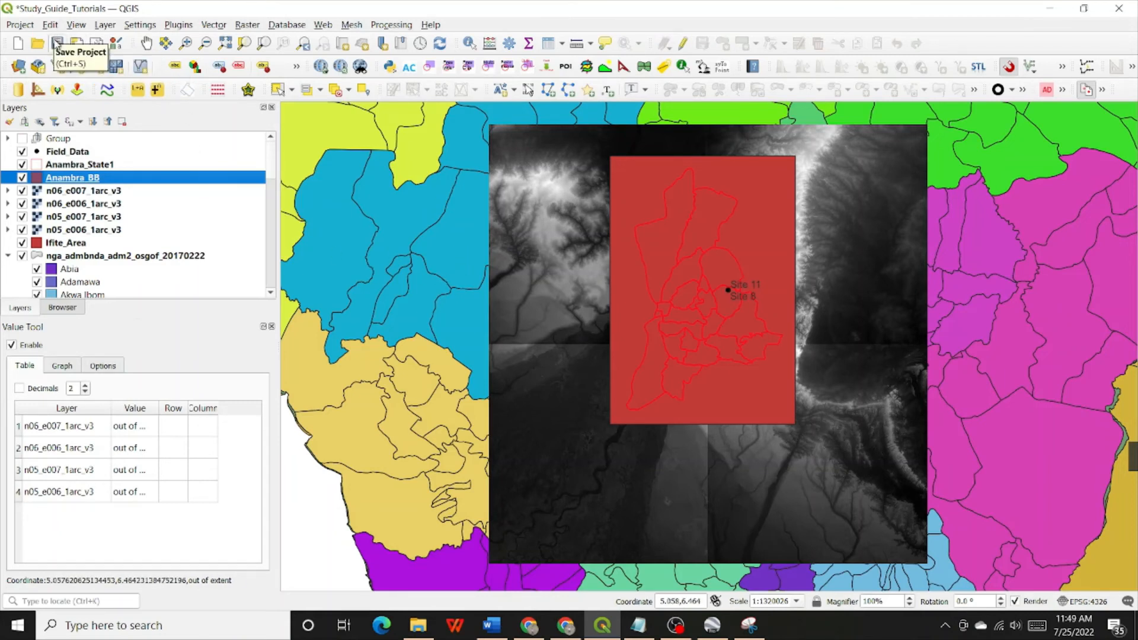
left_click(56, 44)
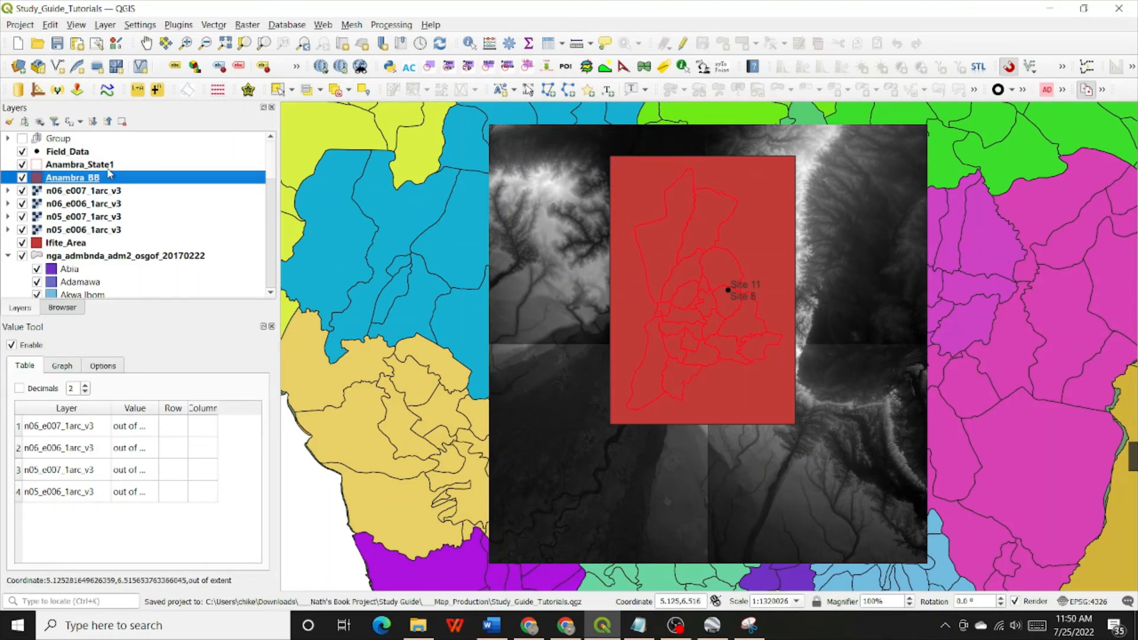
Set the fill style of Anambra_BB's Simple Fill to No Brush in its symbology properties
right_click(77, 179)
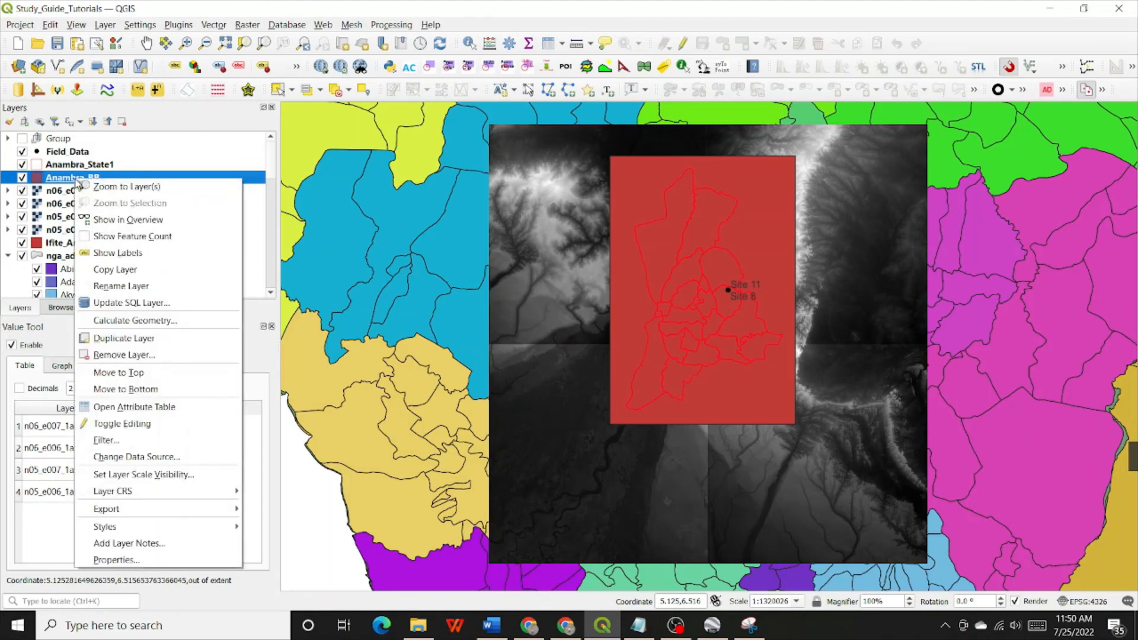
left_click(160, 564)
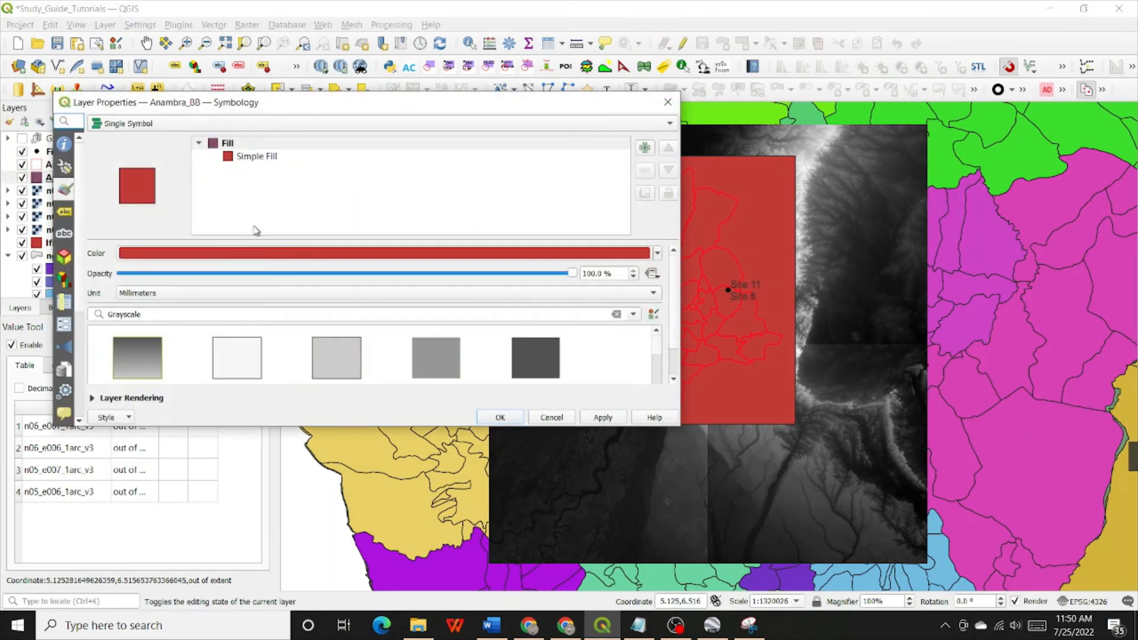
left_click(243, 157)
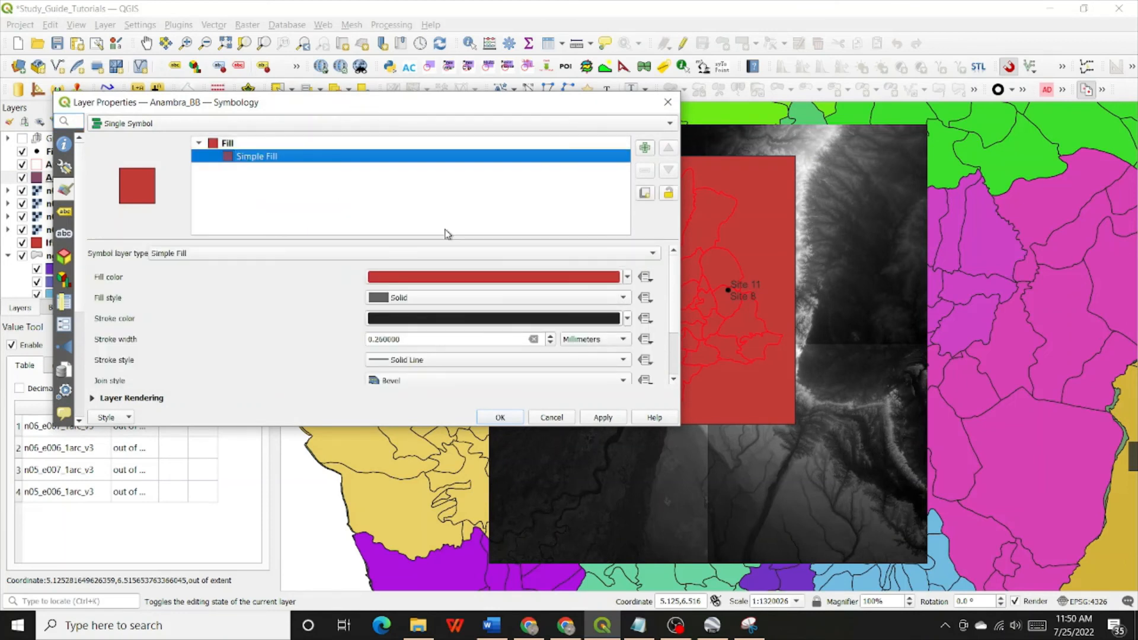
left_click(622, 299)
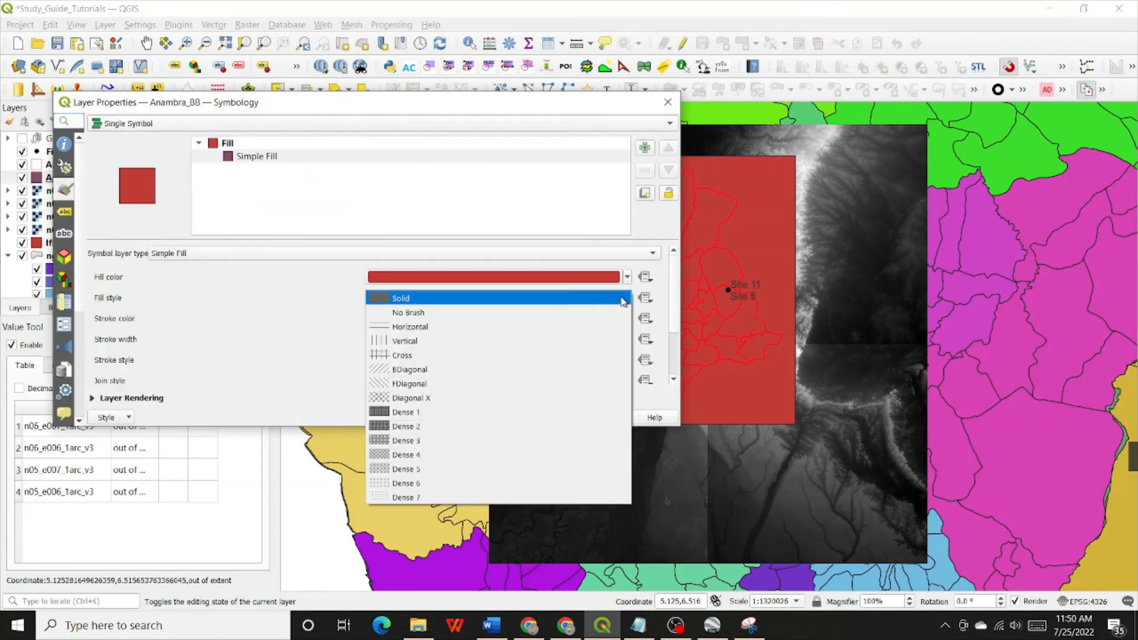
left_click(398, 314)
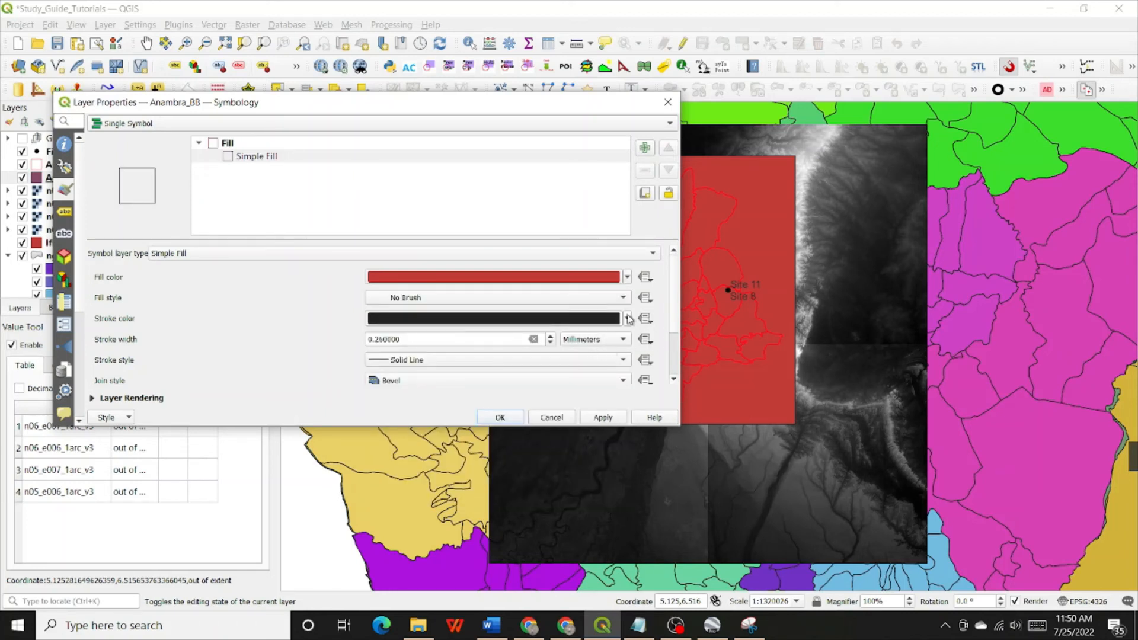
Set the stroke color of Anambra_BB's Simple Fill to a dark brown and apply the symbology
left_click(628, 319)
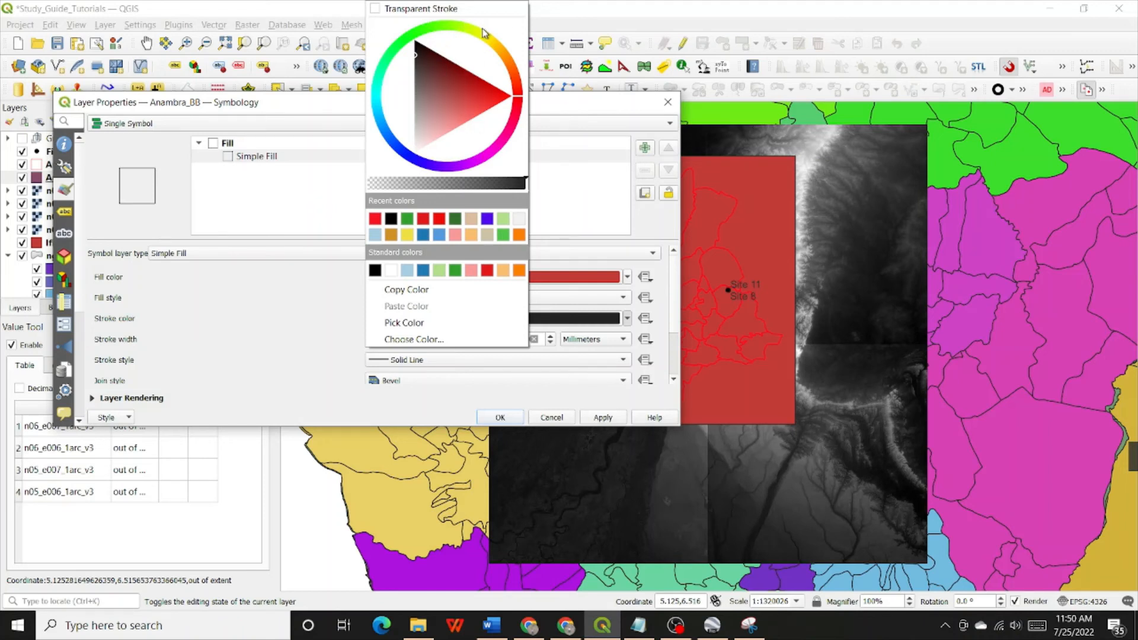
left_click(509, 61)
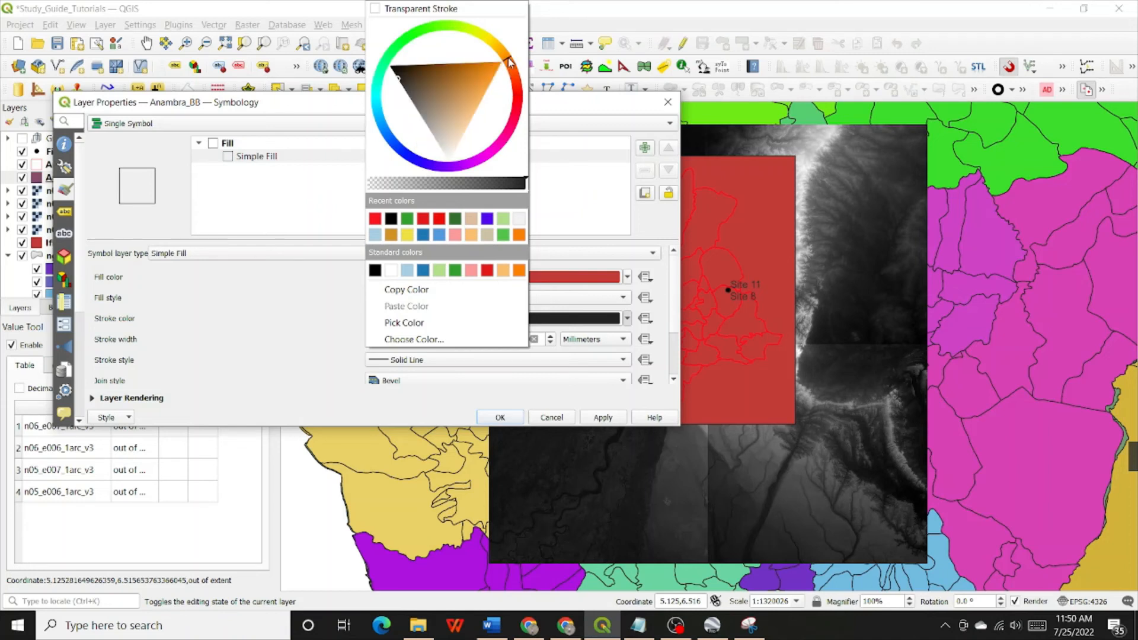
left_click(441, 121)
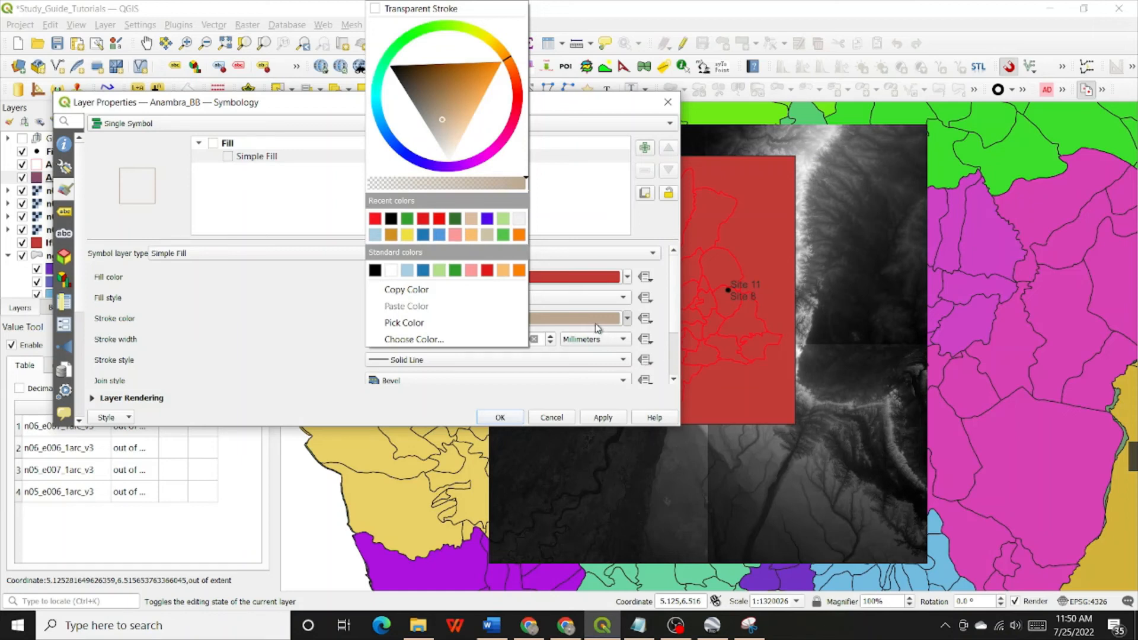
left_click(435, 85)
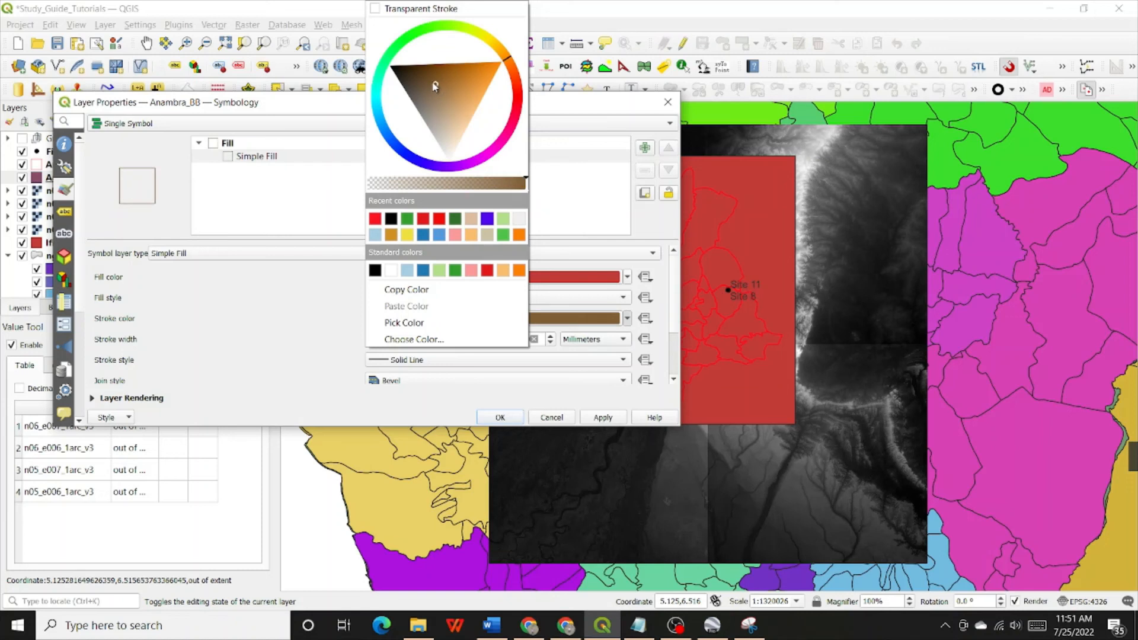
left_click(513, 66)
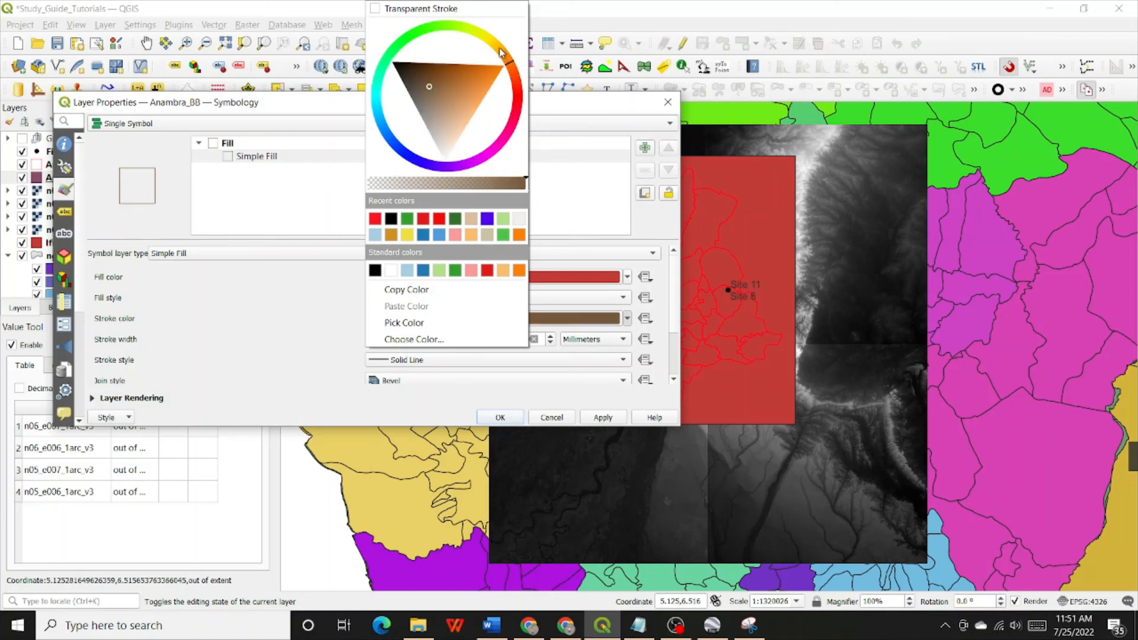
left_click(500, 50)
left_click(504, 57)
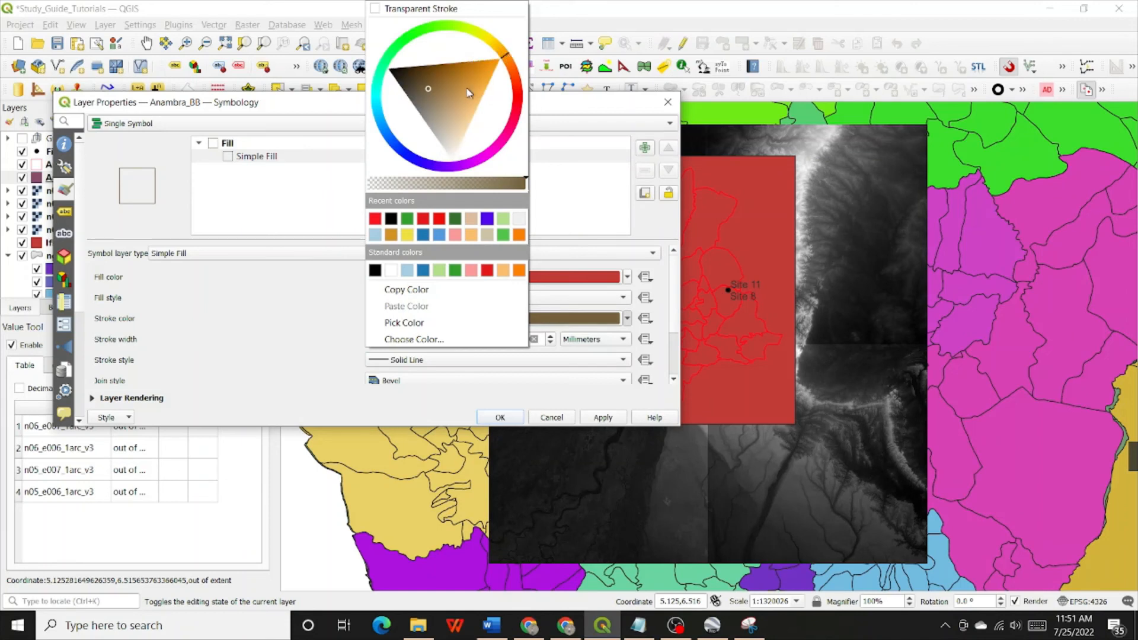
left_click_drag(446, 108, 440, 117)
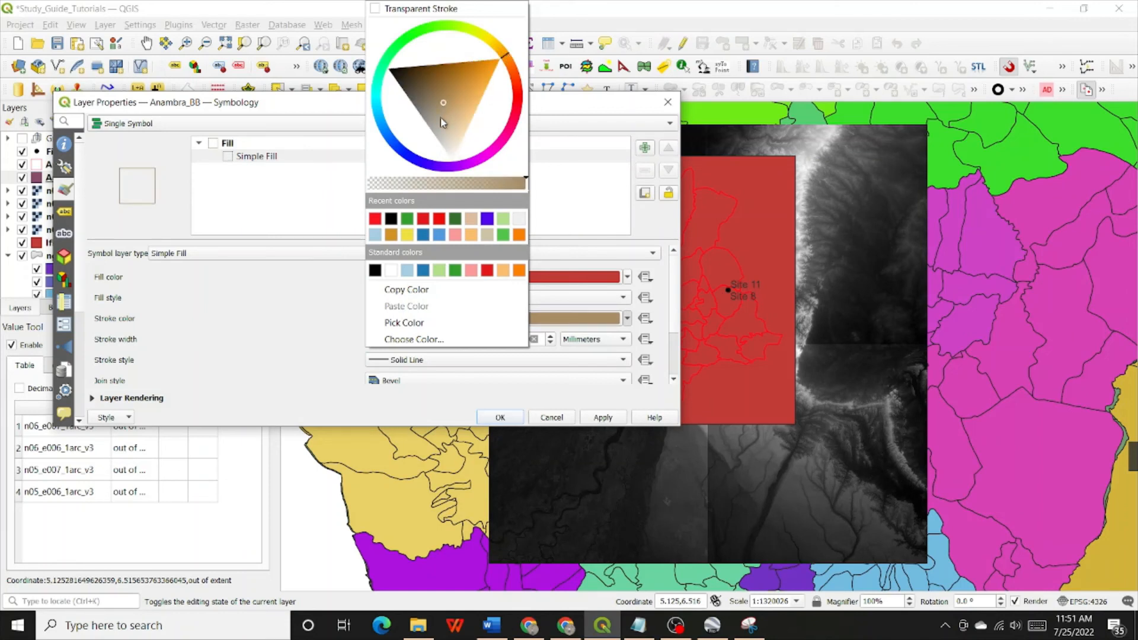
left_click(440, 117)
left_click(435, 101)
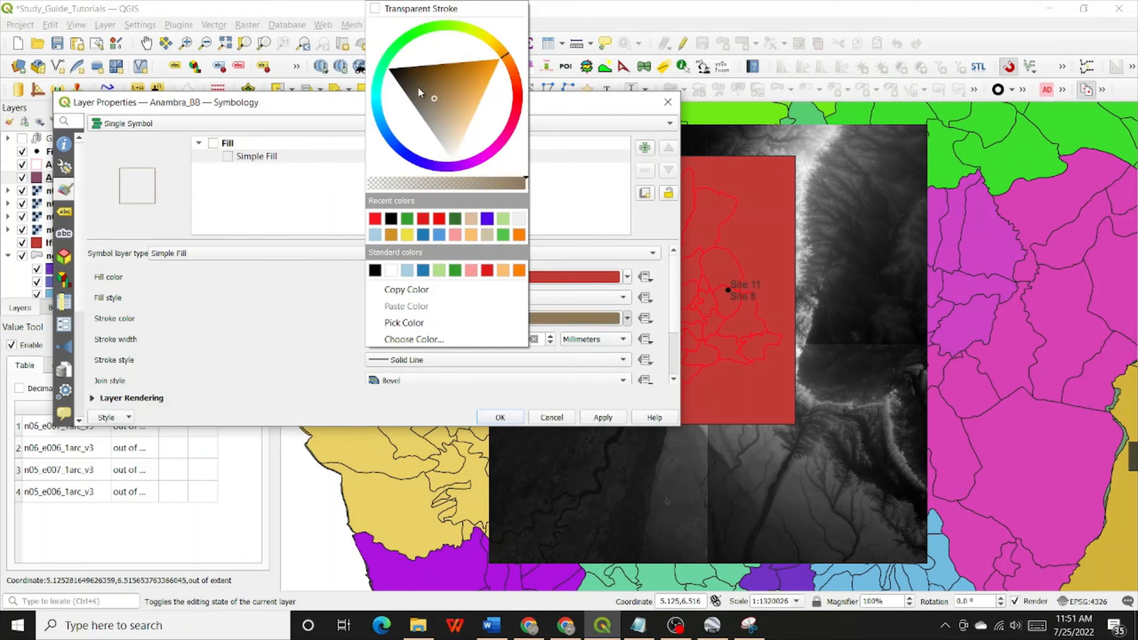
left_click(419, 86)
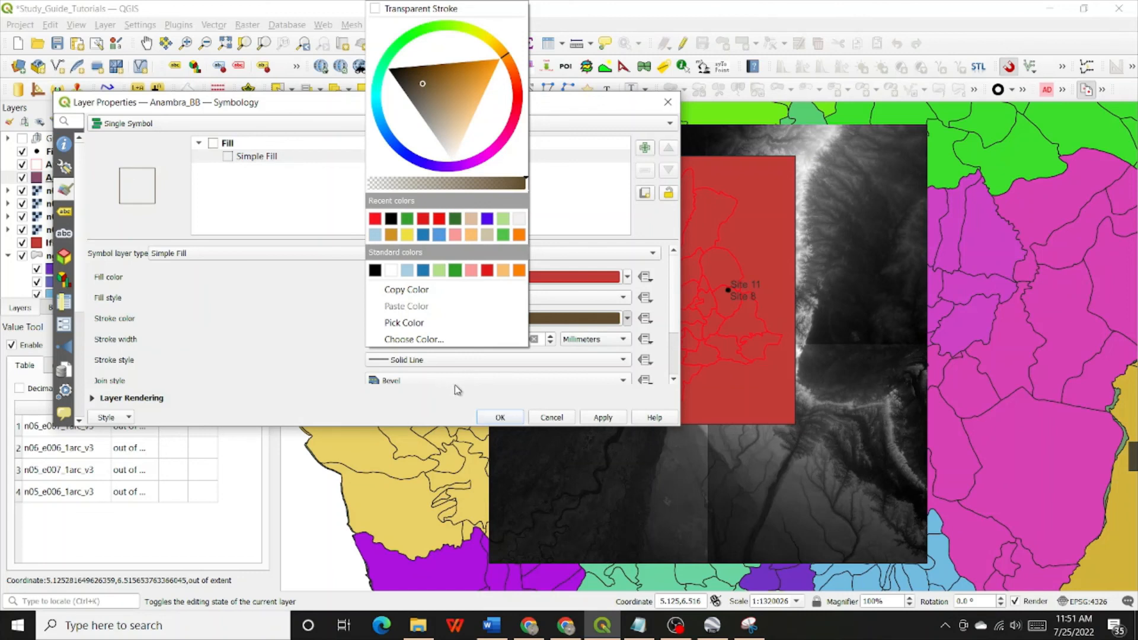
left_click(468, 375)
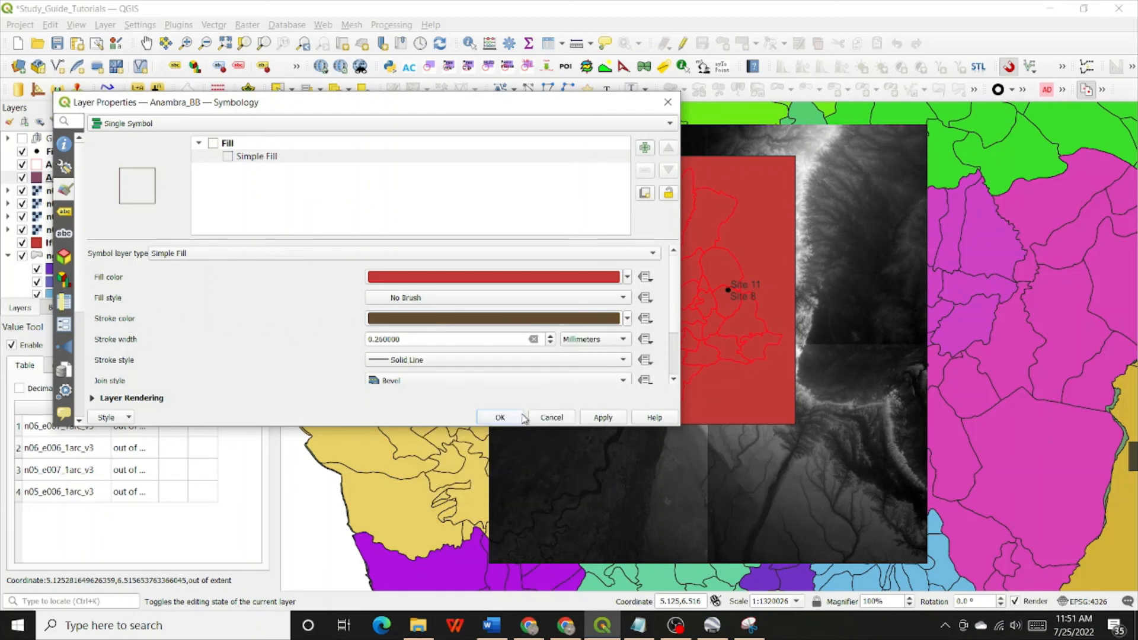
left_click(602, 418)
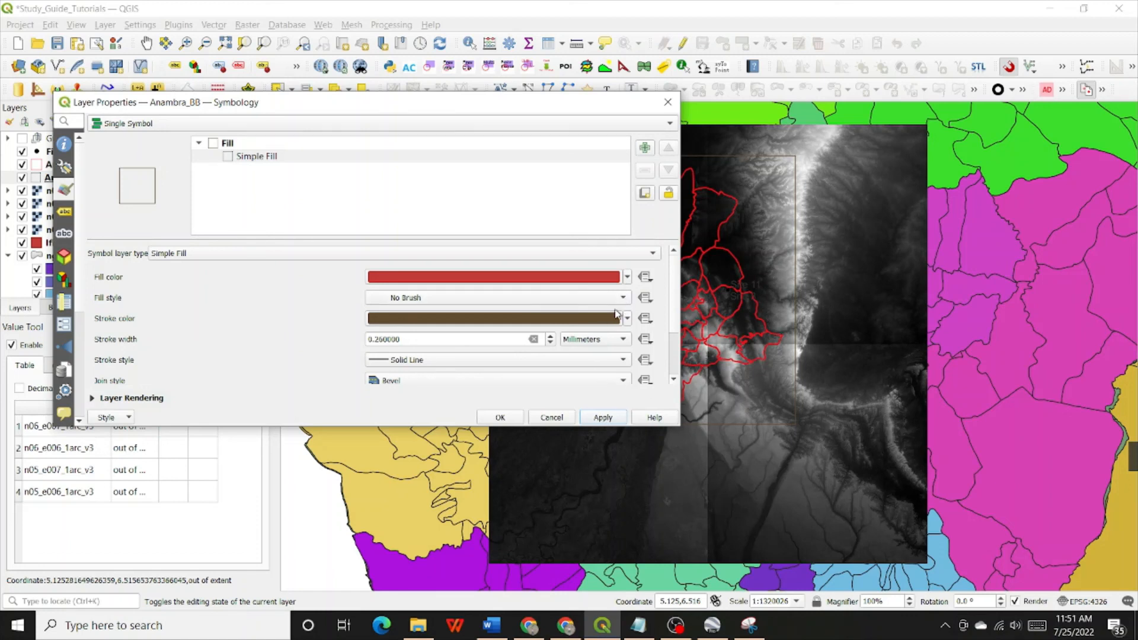
Set the stroke width of the Anambra_BB outline to 0.5 millimeters
left_click(386, 339)
key("BackSpace")
key("BackSpace")
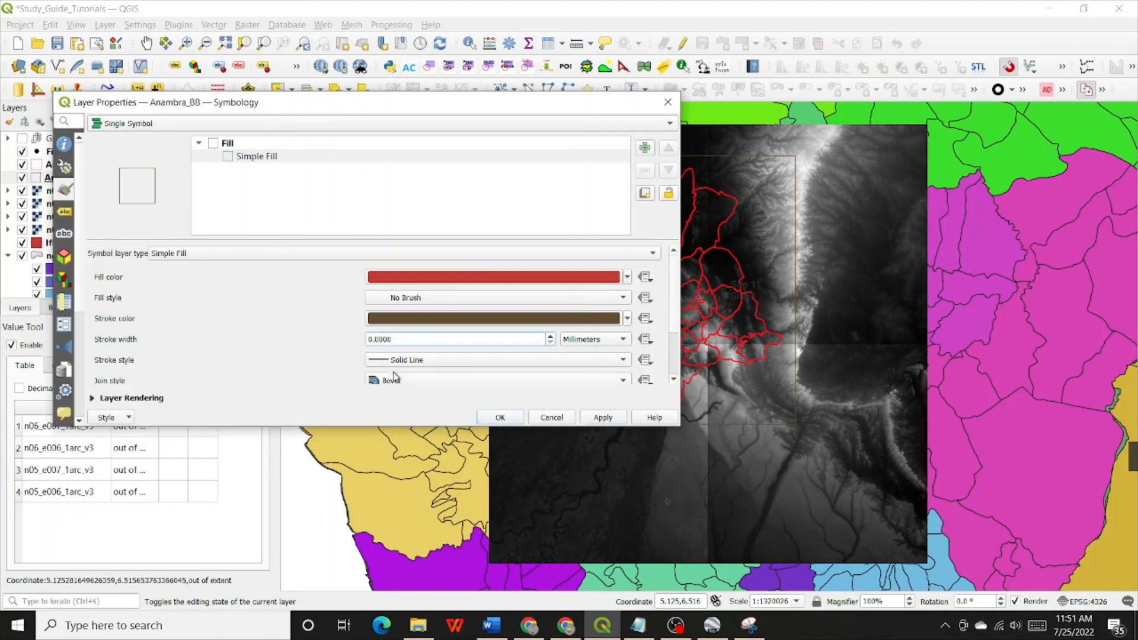
type("5")
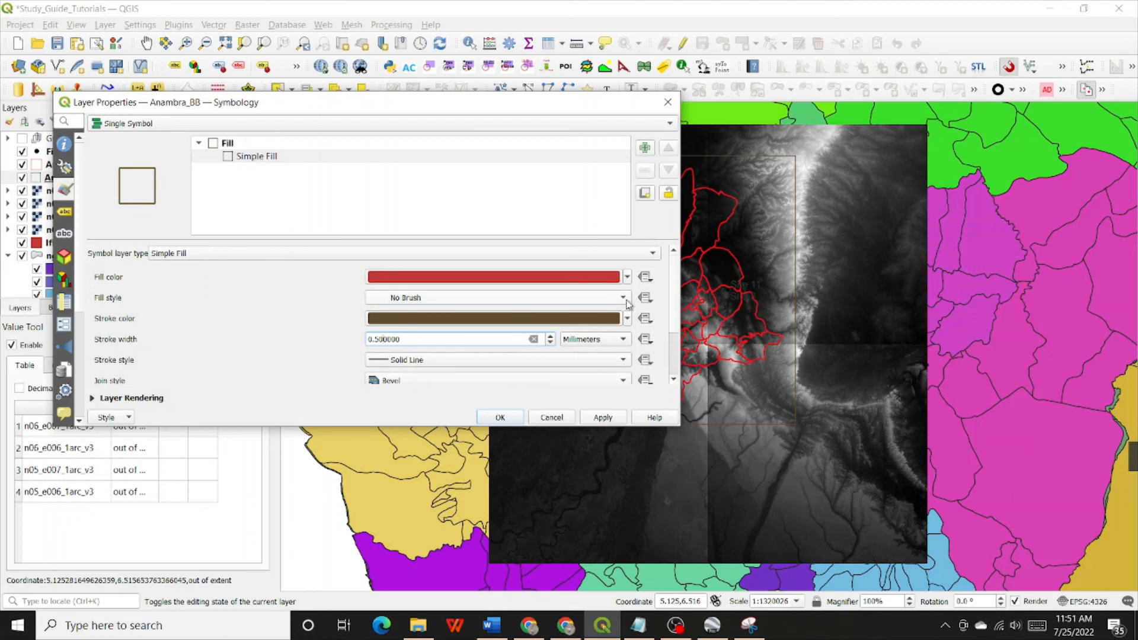
Lighten the Anambra_BB stroke color to a medium golden brown, apply it and accept the layer properties
left_click(626, 320)
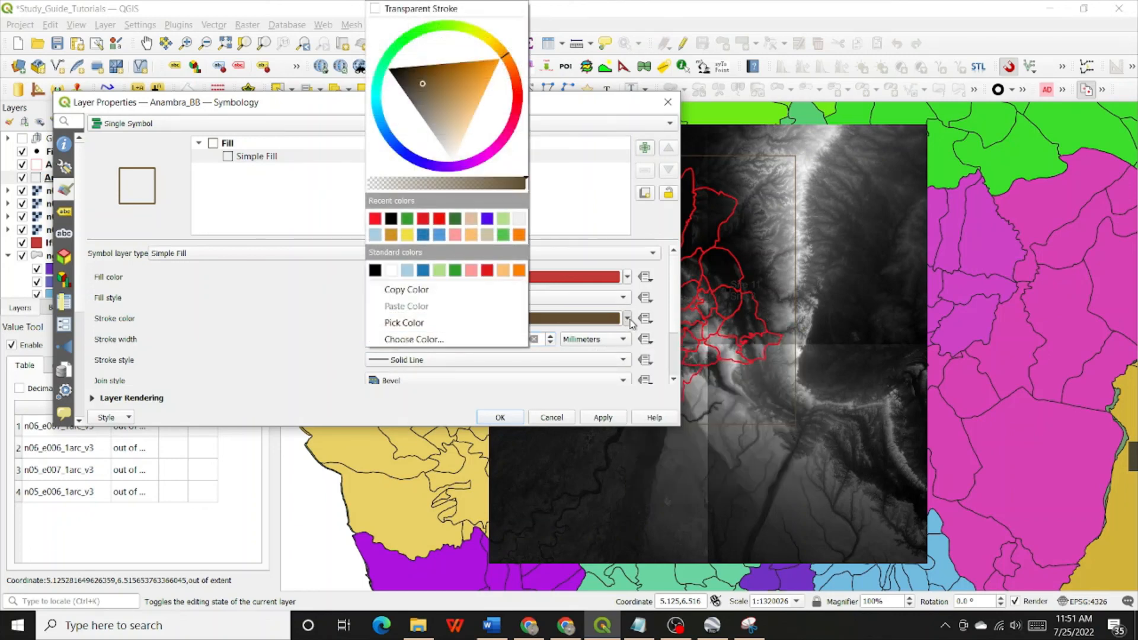
left_click(445, 87)
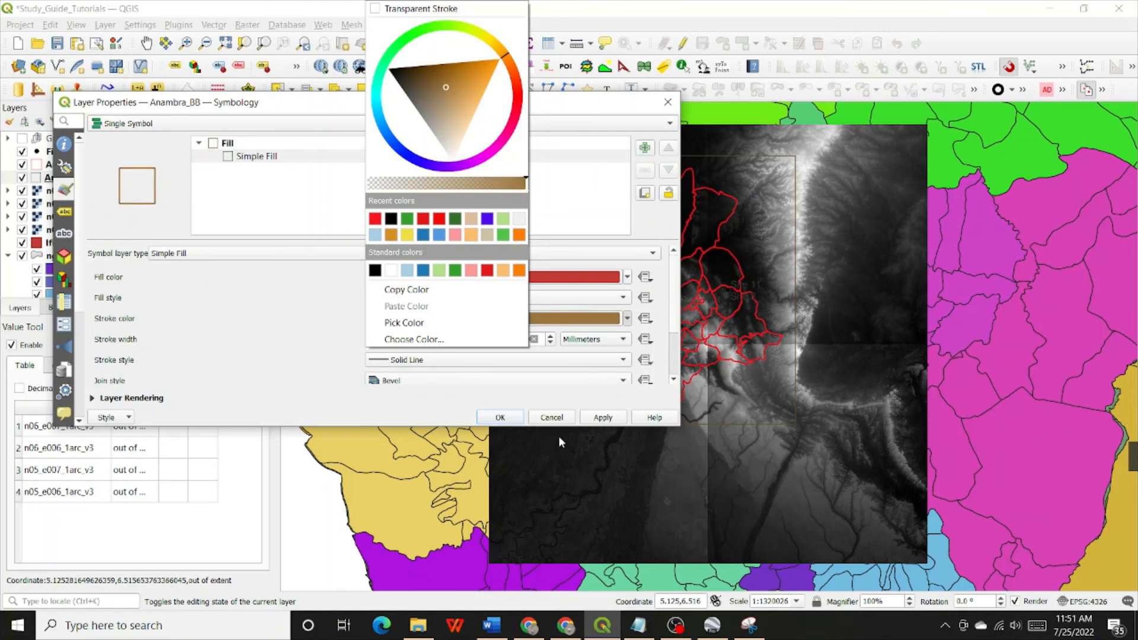
left_click(560, 386)
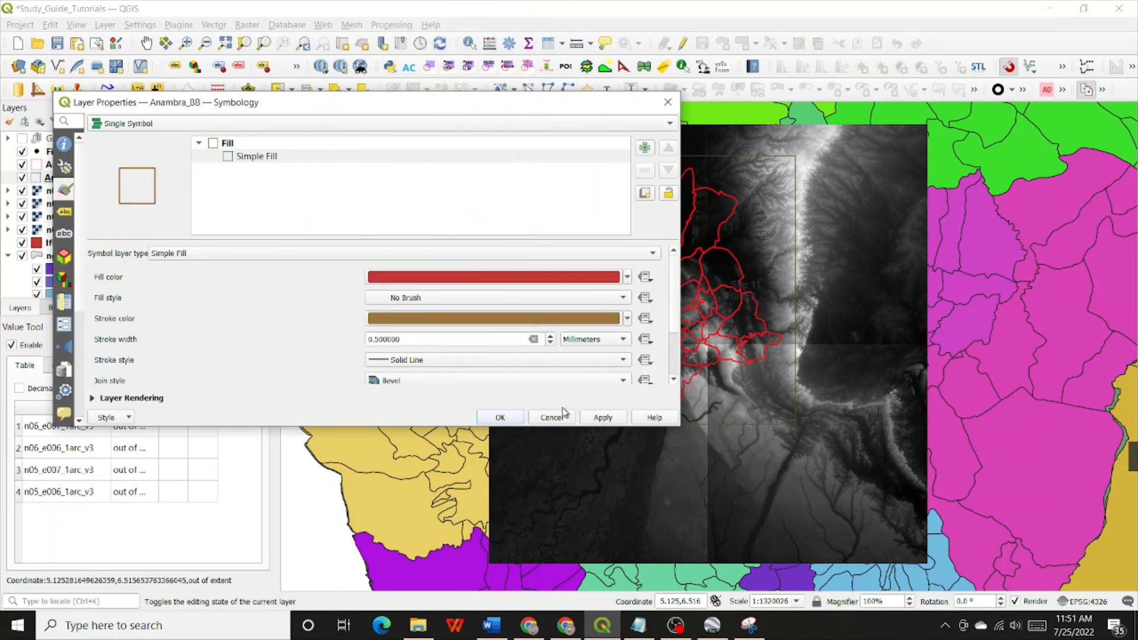
left_click(601, 419)
left_click(500, 418)
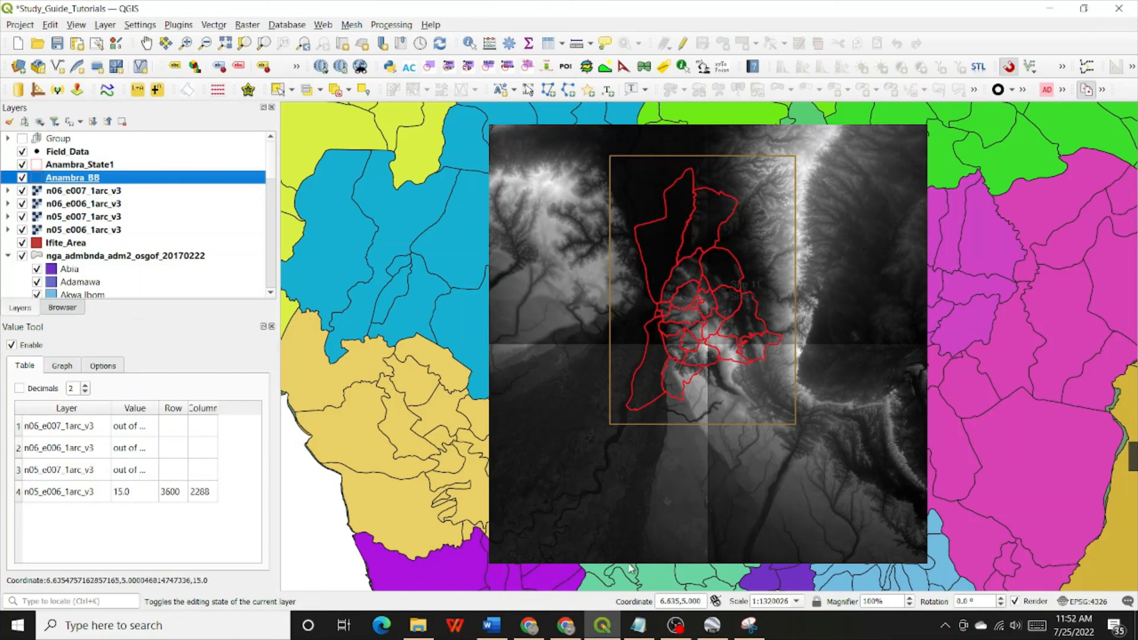
mouse_move(669, 633)
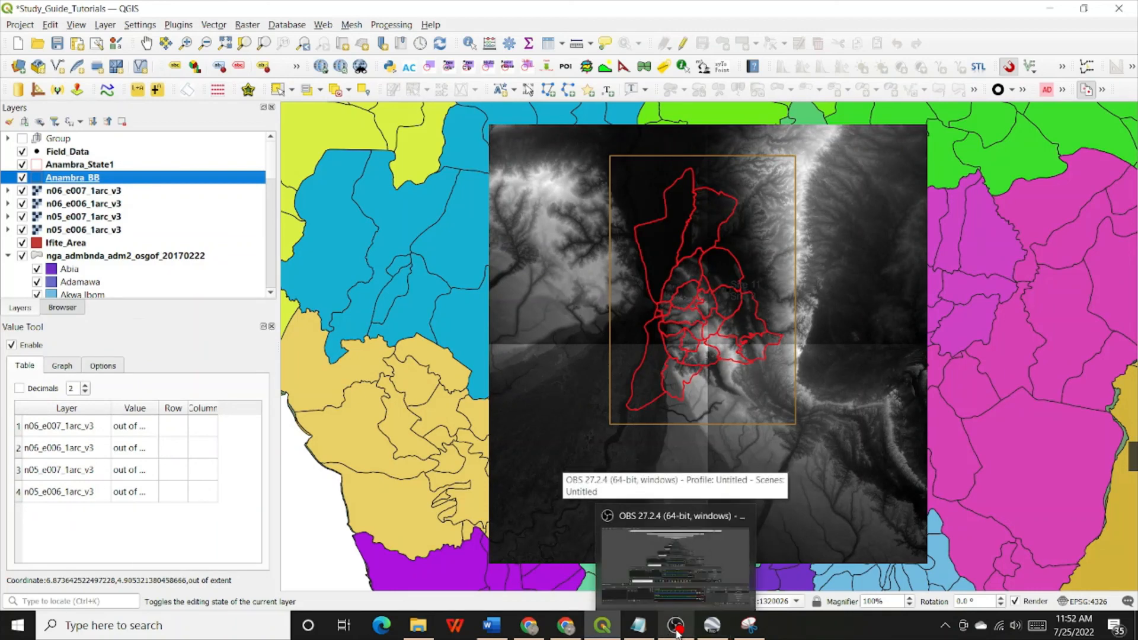
left_click(678, 632)
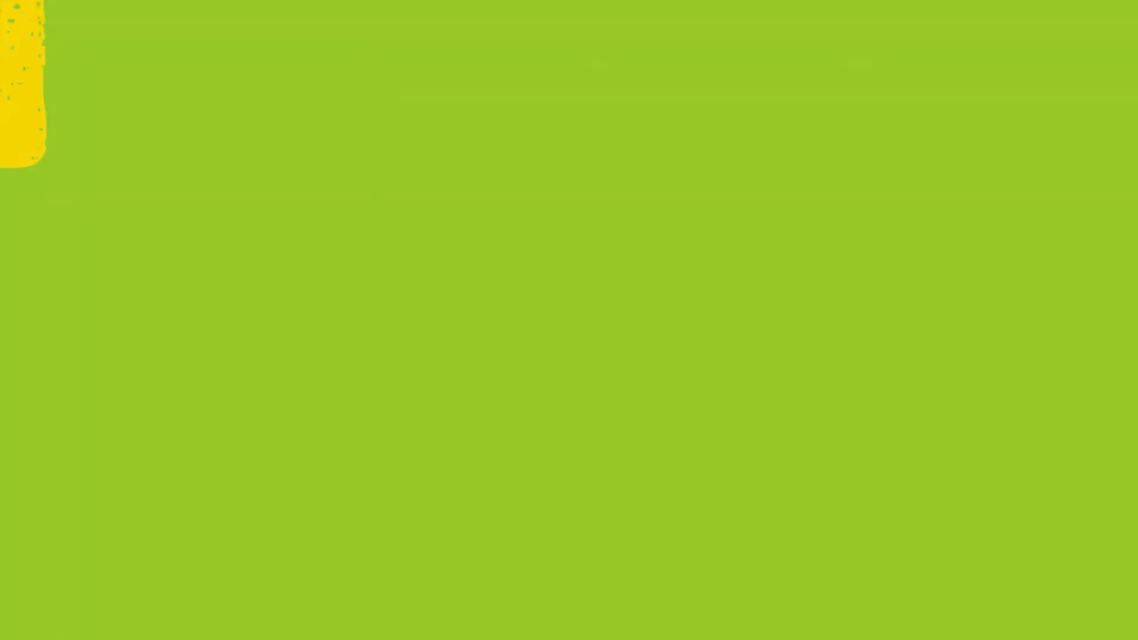